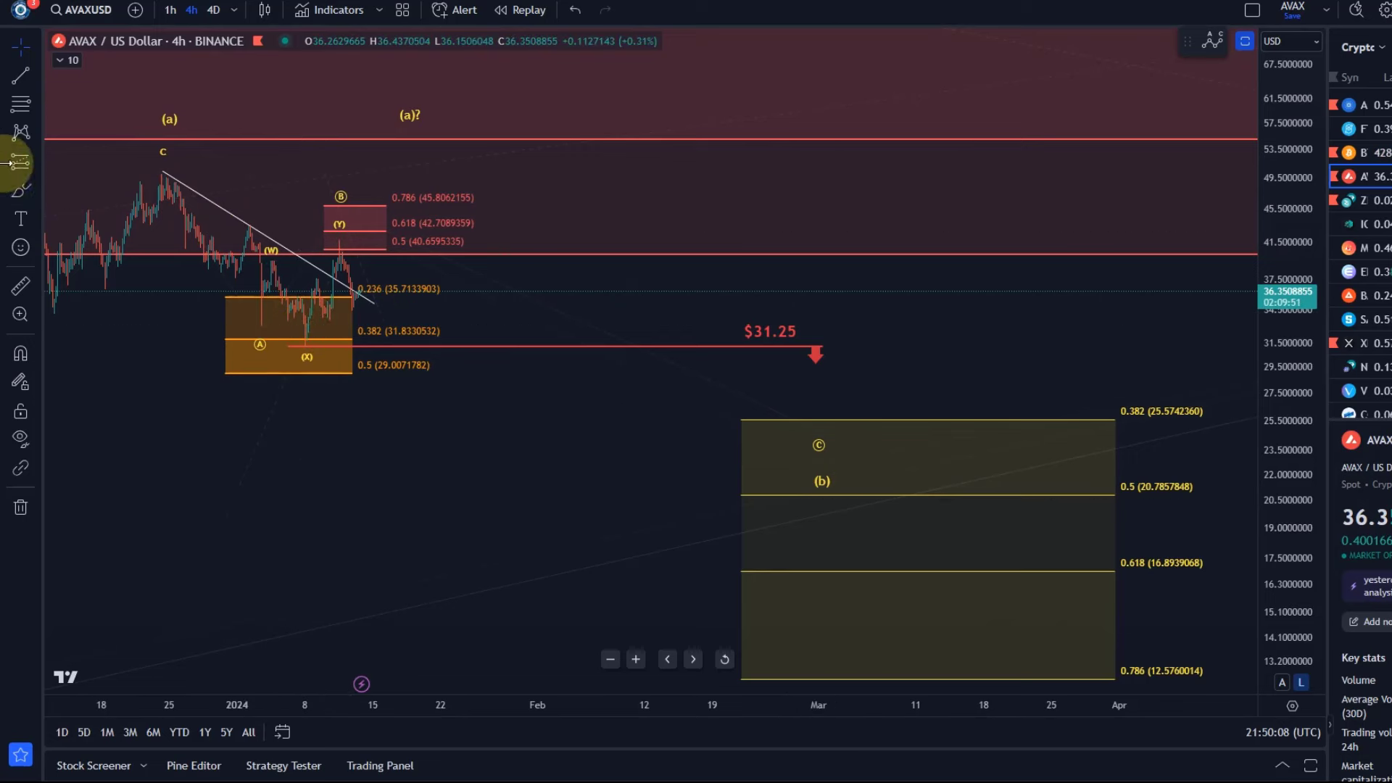
Sketch trial brush paths from the c peak toward A and (Y), then undo them
click(19, 186)
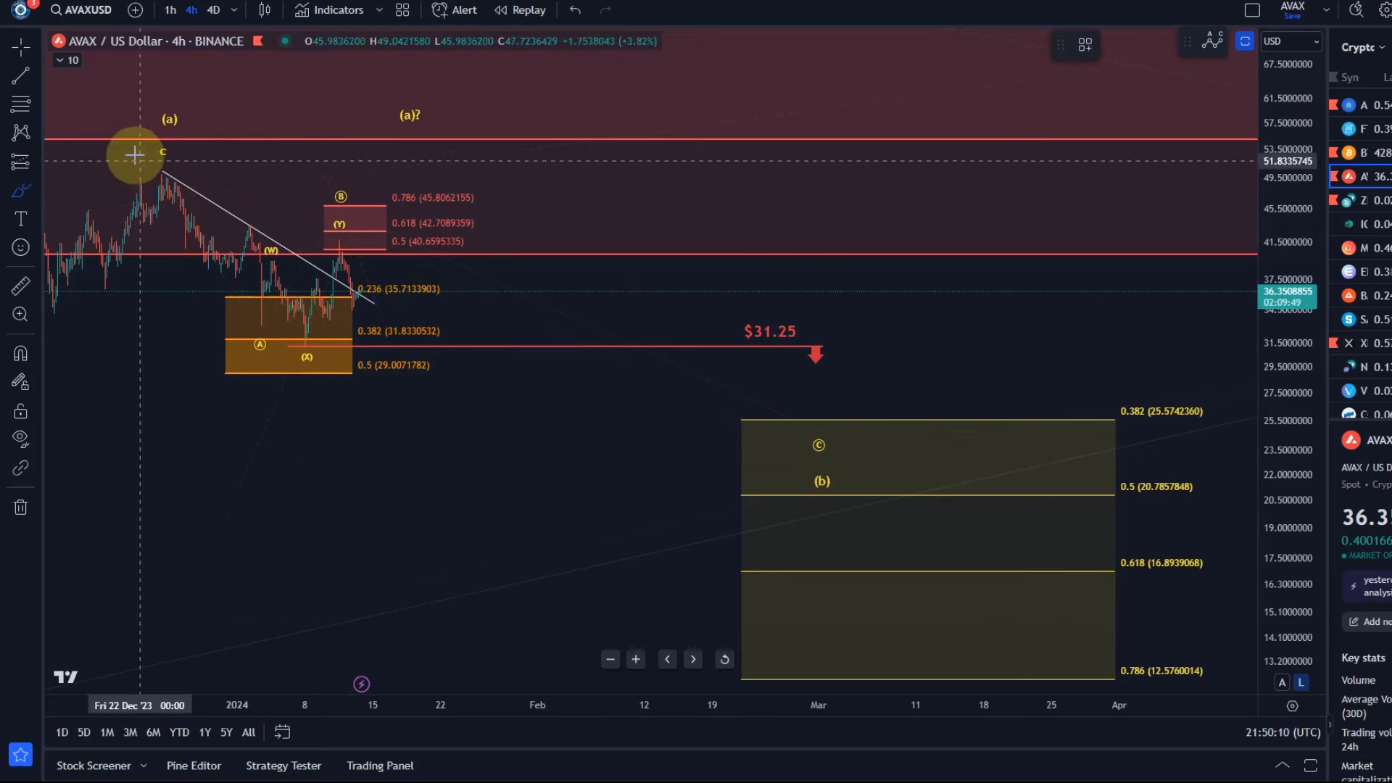
drag(161, 160, 269, 337)
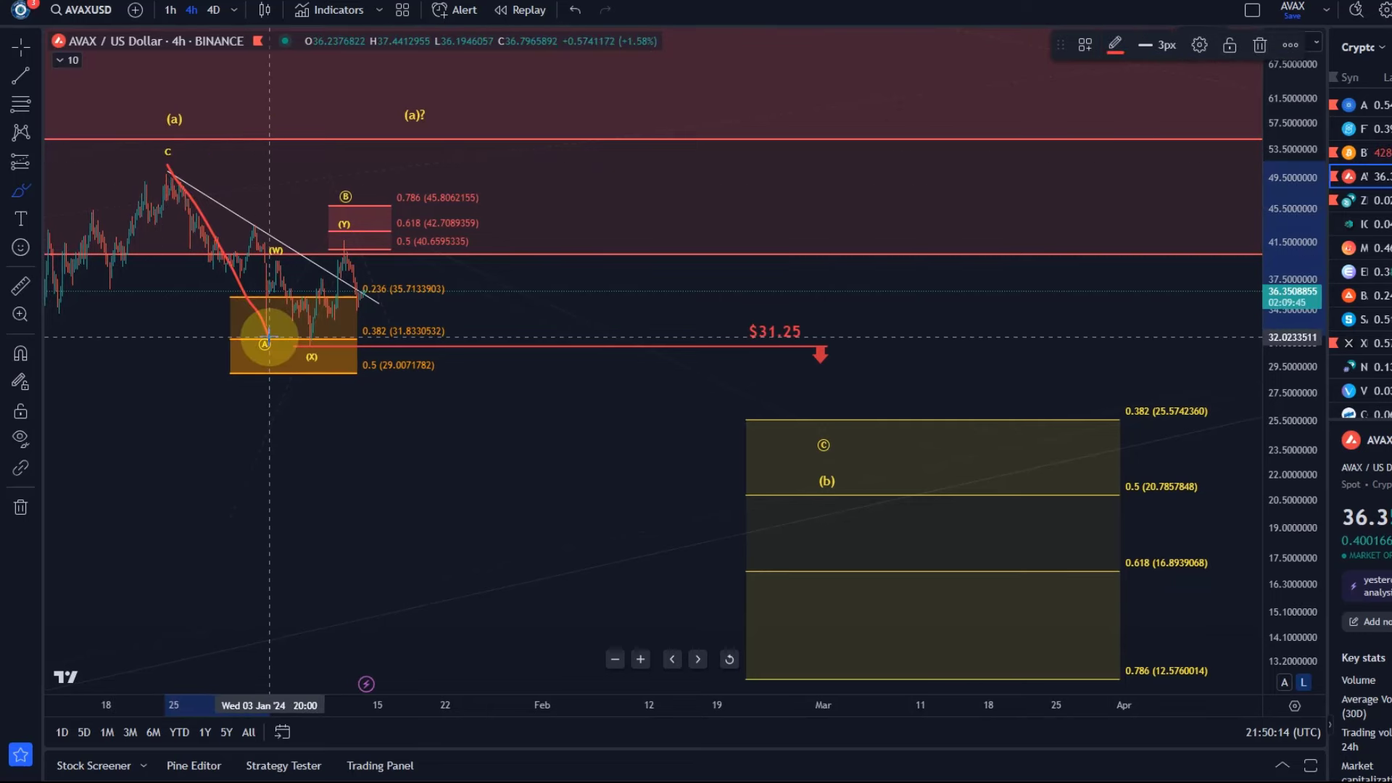
mouse_move(286, 337)
mouse_down()
mouse_move(338, 256)
mouse_move(325, 232)
mouse_move(367, 292)
mouse_move(445, 185)
mouse_move(587, 254)
mouse_move(755, 370)
mouse_move(826, 440)
mouse_up()
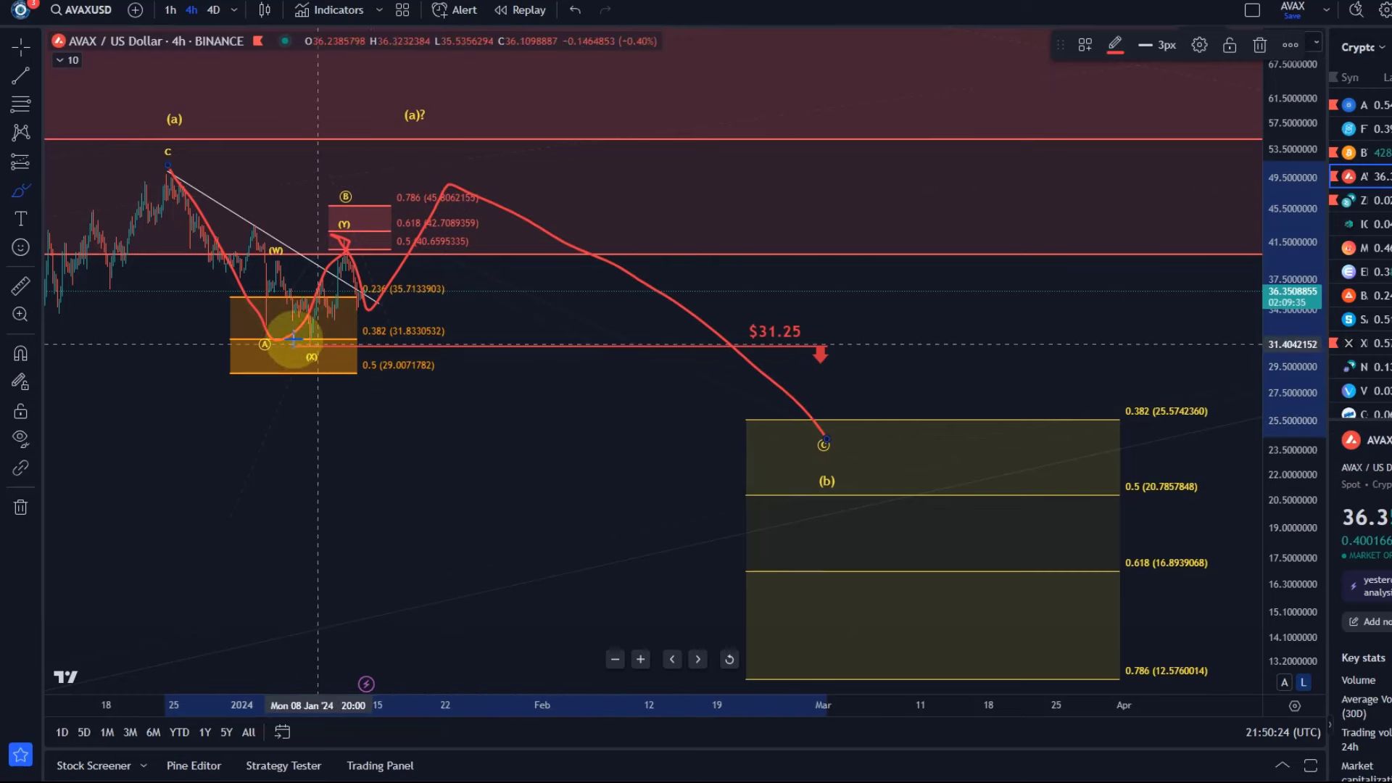
click(575, 10)
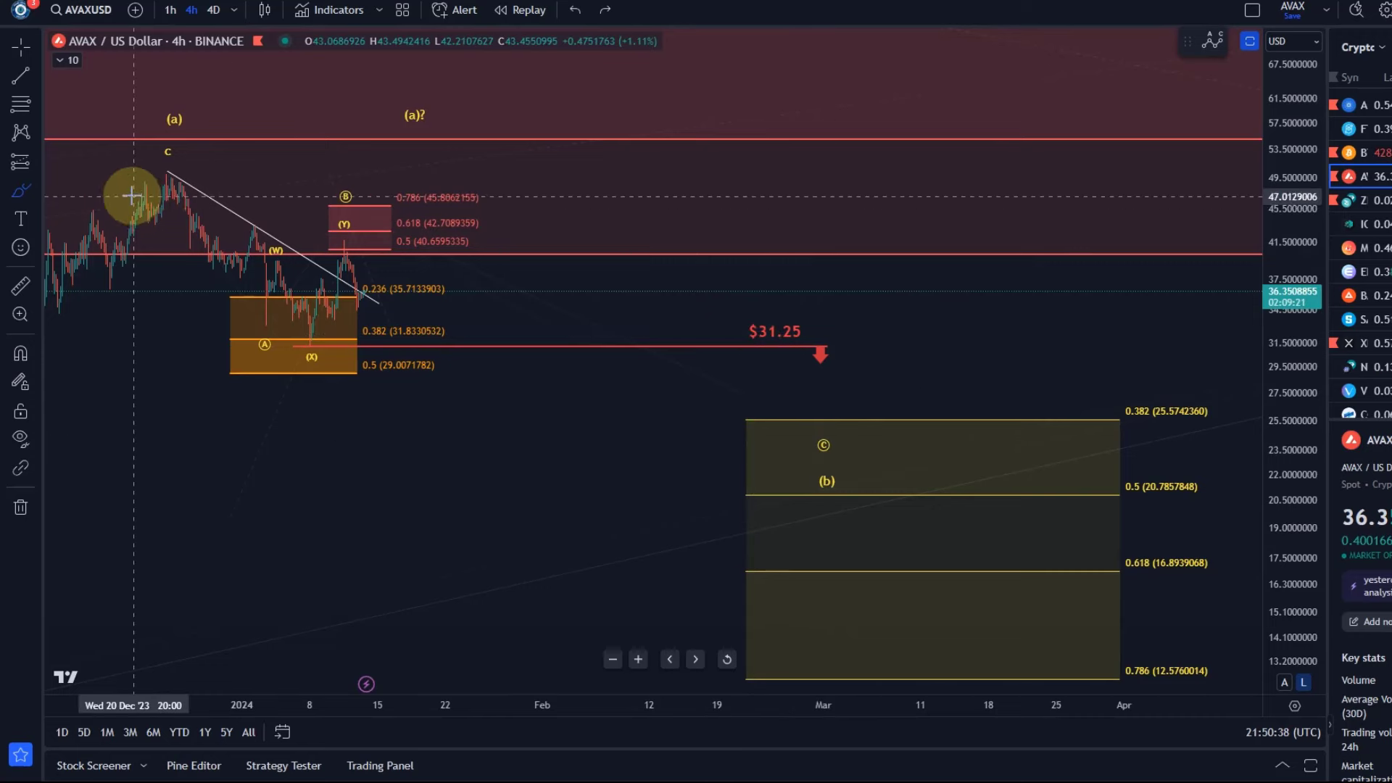
mouse_move(152, 187)
mouse_down()
mouse_move(264, 349)
mouse_move(342, 212)
mouse_move(515, 430)
mouse_up()
click(576, 11)
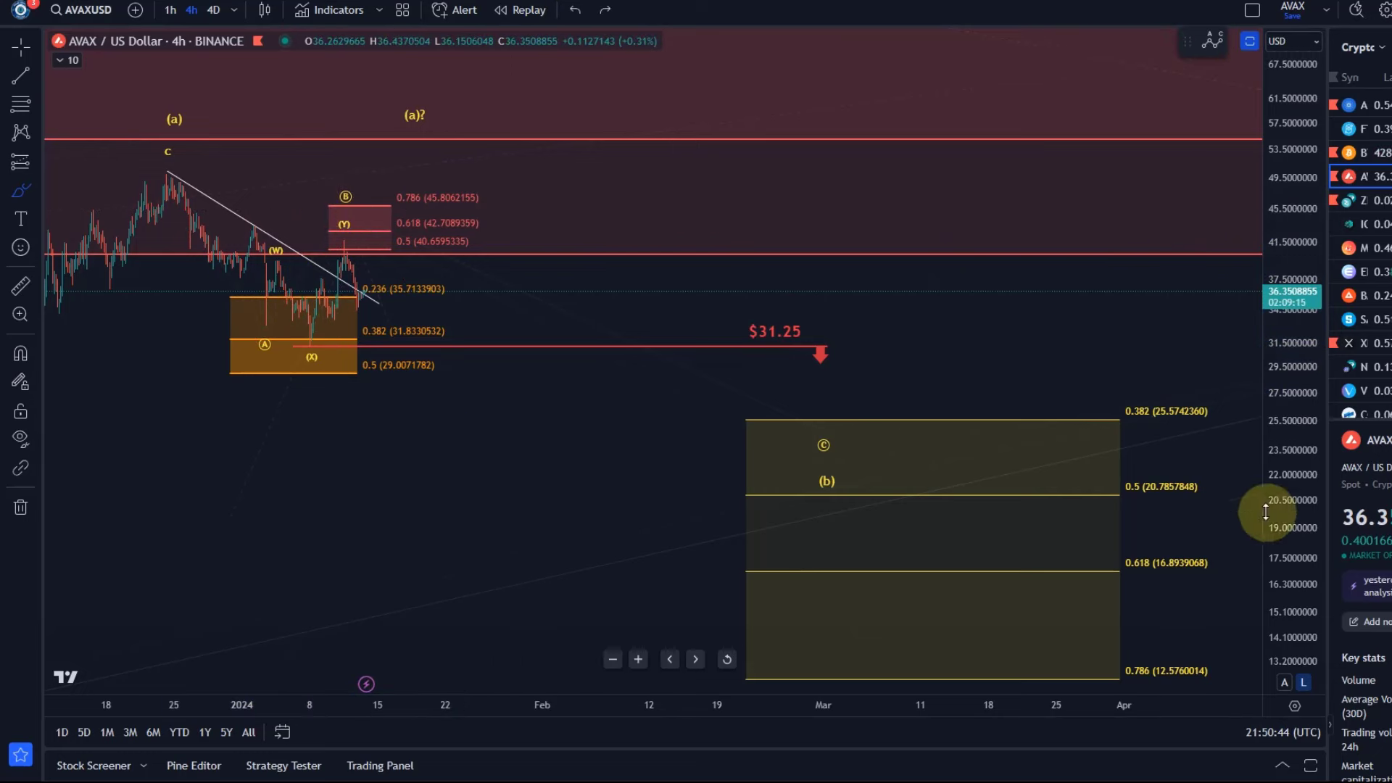
Shift the yellow Fibonacci target zone three steps earlier to late January
click(1172, 419)
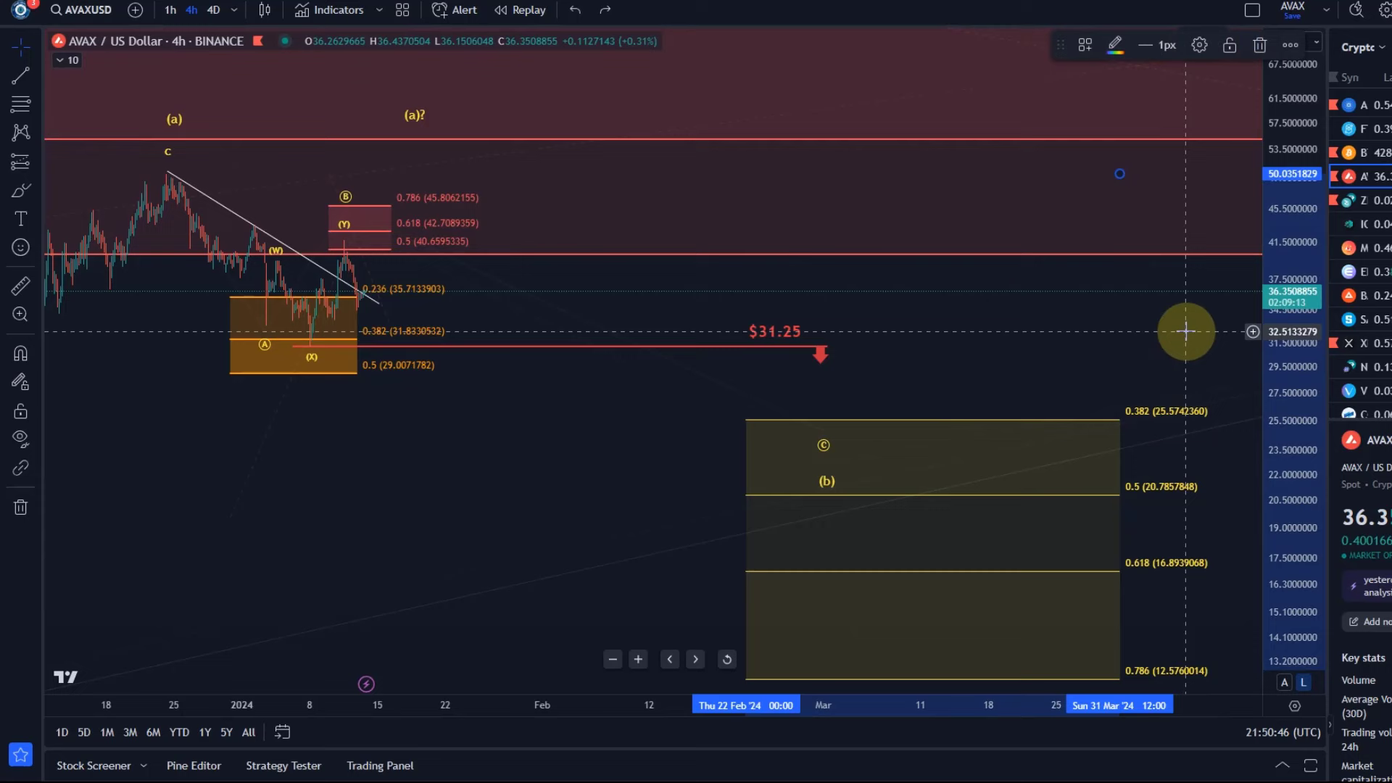
key(Left)
key(Left)
key(Left)
key(Left)
key(Left)
key(Left)
key(Left)
key(Left)
key(Left)
key(Left)
key(Left)
key(Left)
key(Left)
key(Left)
key(Left)
key(Left)
key(Left)
key(Left)
key(Left)
key(Left)
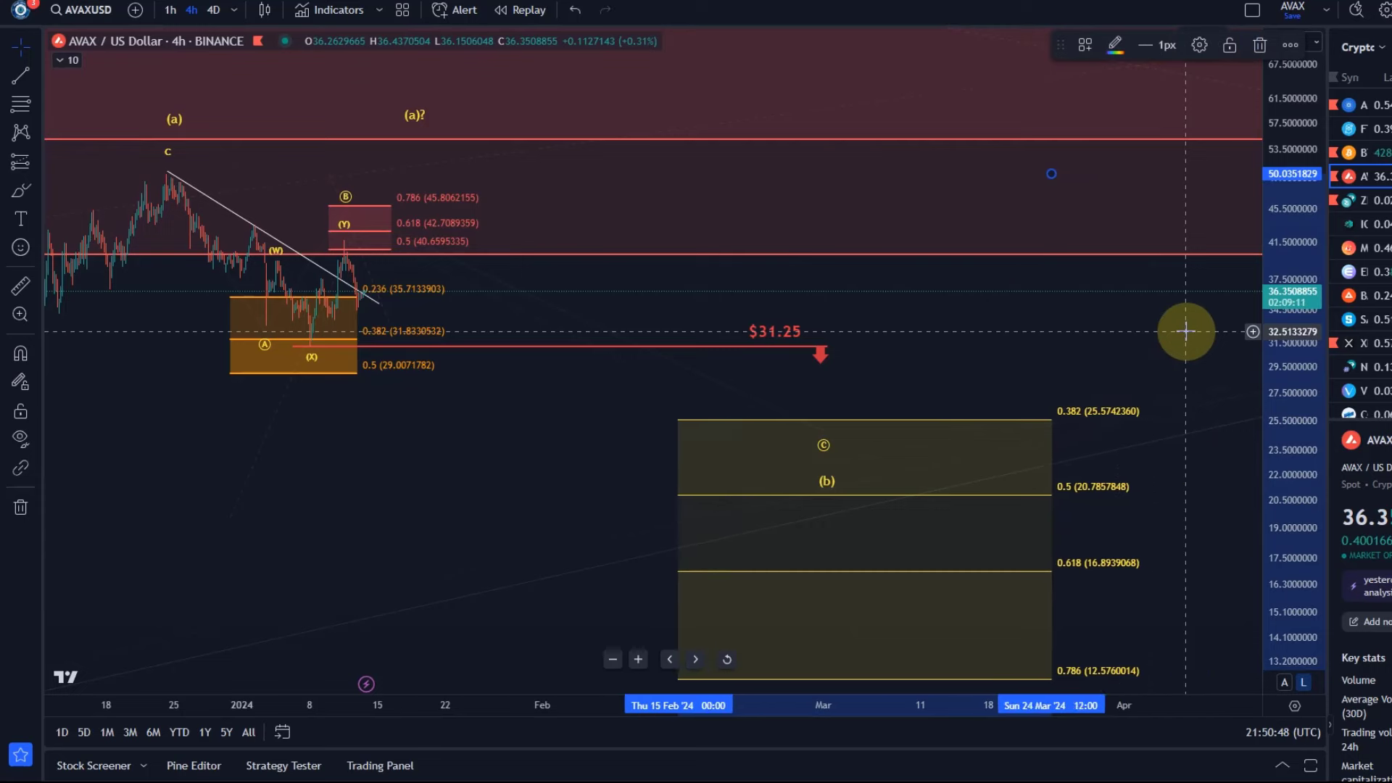
key(Left)
key(Left)
key(Left)
key(Left)
key(Left)
key(Left)
key(Left)
key(Left)
key(Left)
key(Left)
key(Left)
key(Left)
key(Left)
key(Left)
key(Left)
key(Left)
key(Left)
key(Left)
key(Left)
key(Left)
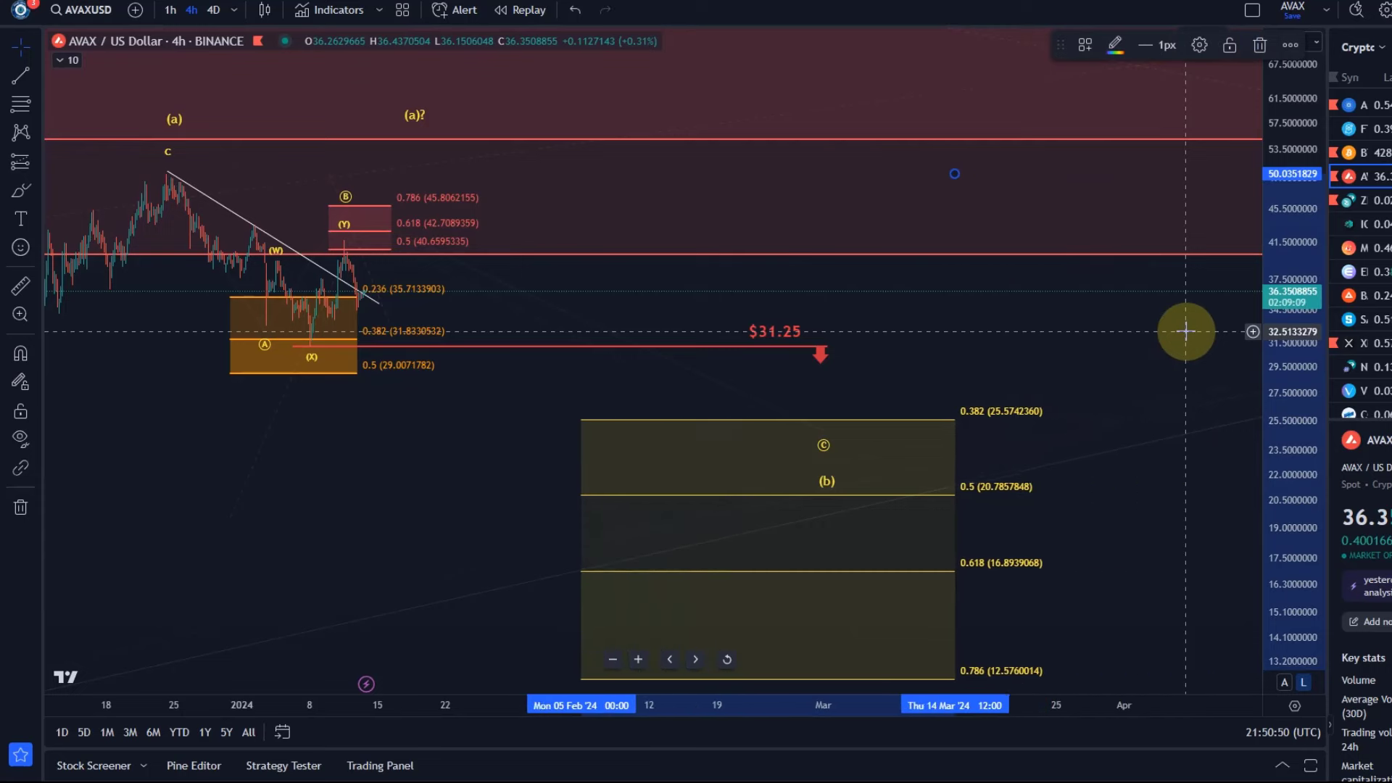
key(Left)
key(Left)
key(Left)
key(Left)
key(Left)
key(Left)
key(Left)
key(Left)
key(Left)
key(Left)
key(Left)
key(Left)
key(Left)
key(Left)
key(Left)
key(Left)
key(Left)
key(Left)
key(Left)
key(Left)
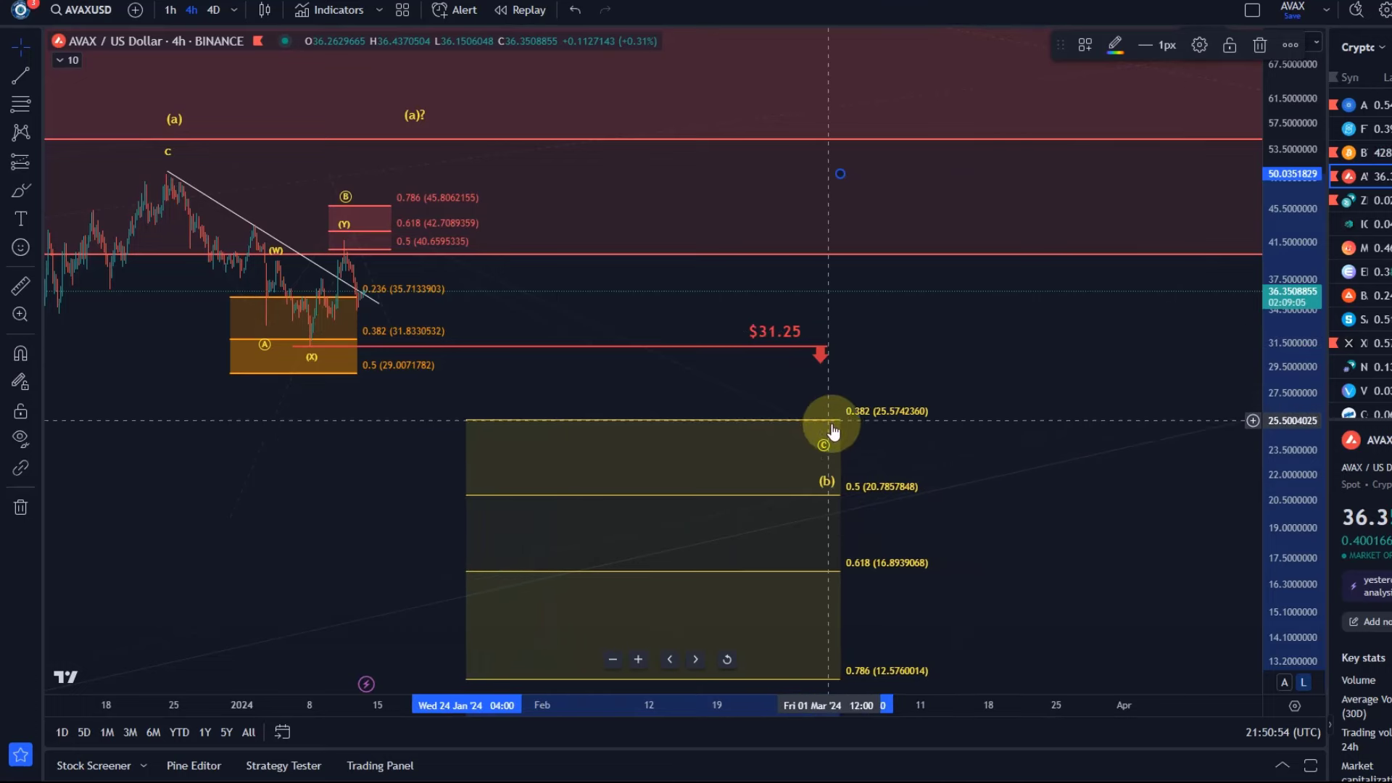
Drag the wave's (C) point and (b) label left into the Fibonacci zone
drag(827, 448, 601, 444)
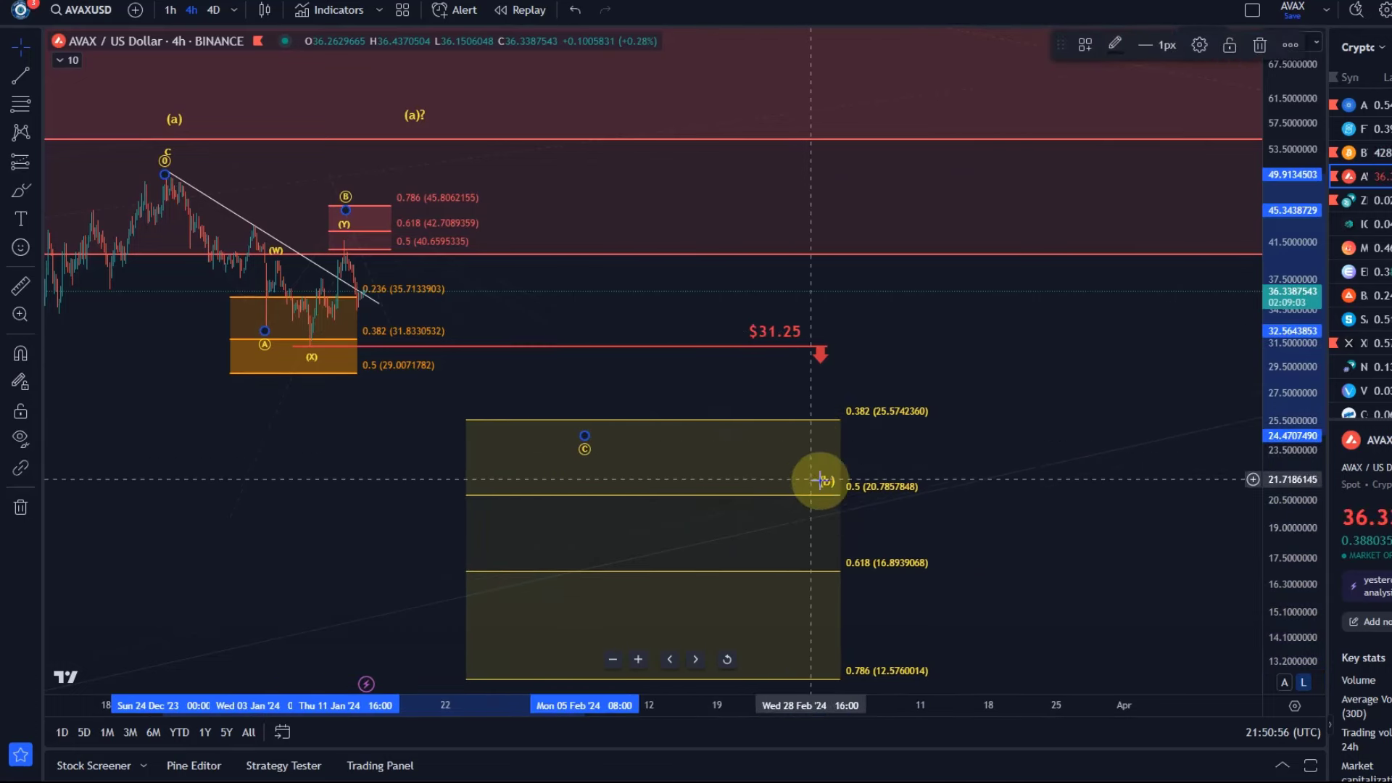
drag(814, 481, 573, 467)
drag(473, 450, 451, 193)
scroll(587, 522, up, 3)
scroll(482, 497, down, 2)
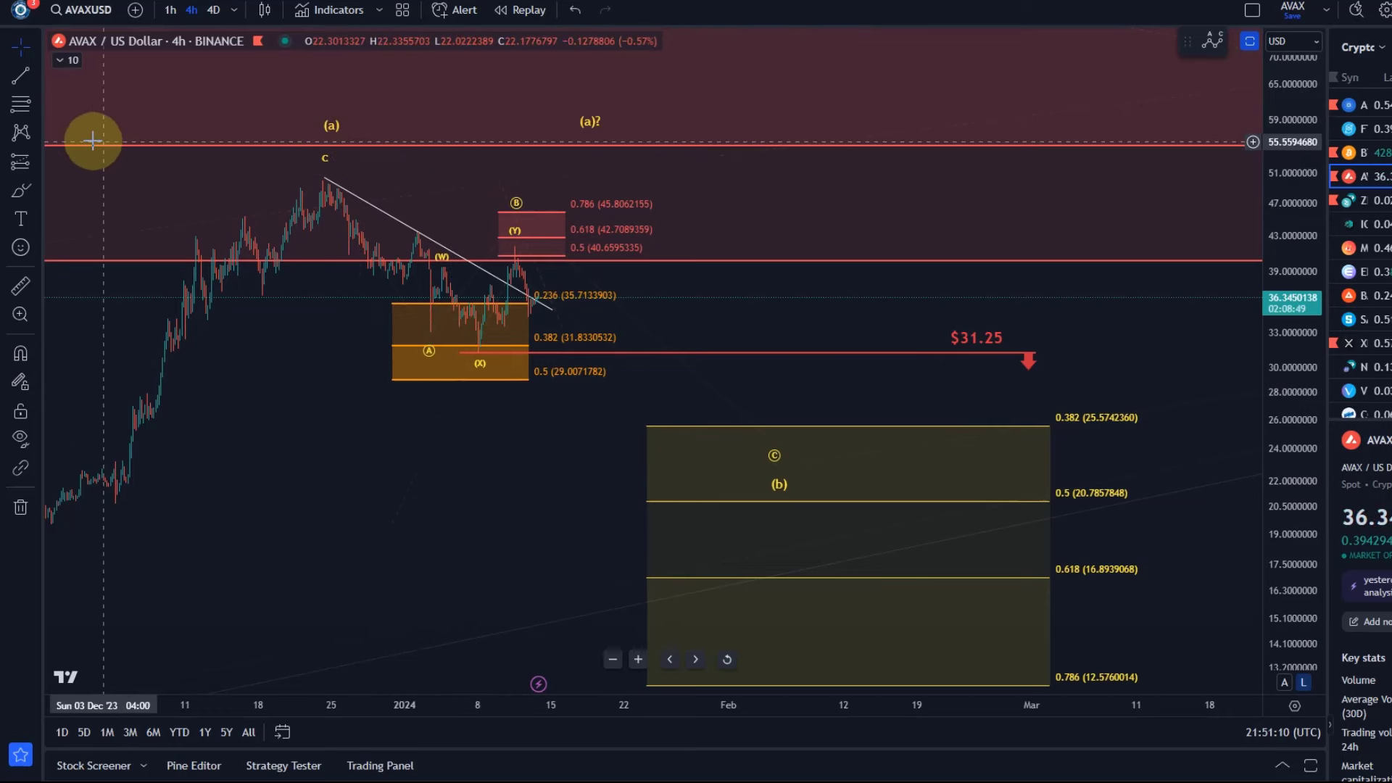
click(20, 191)
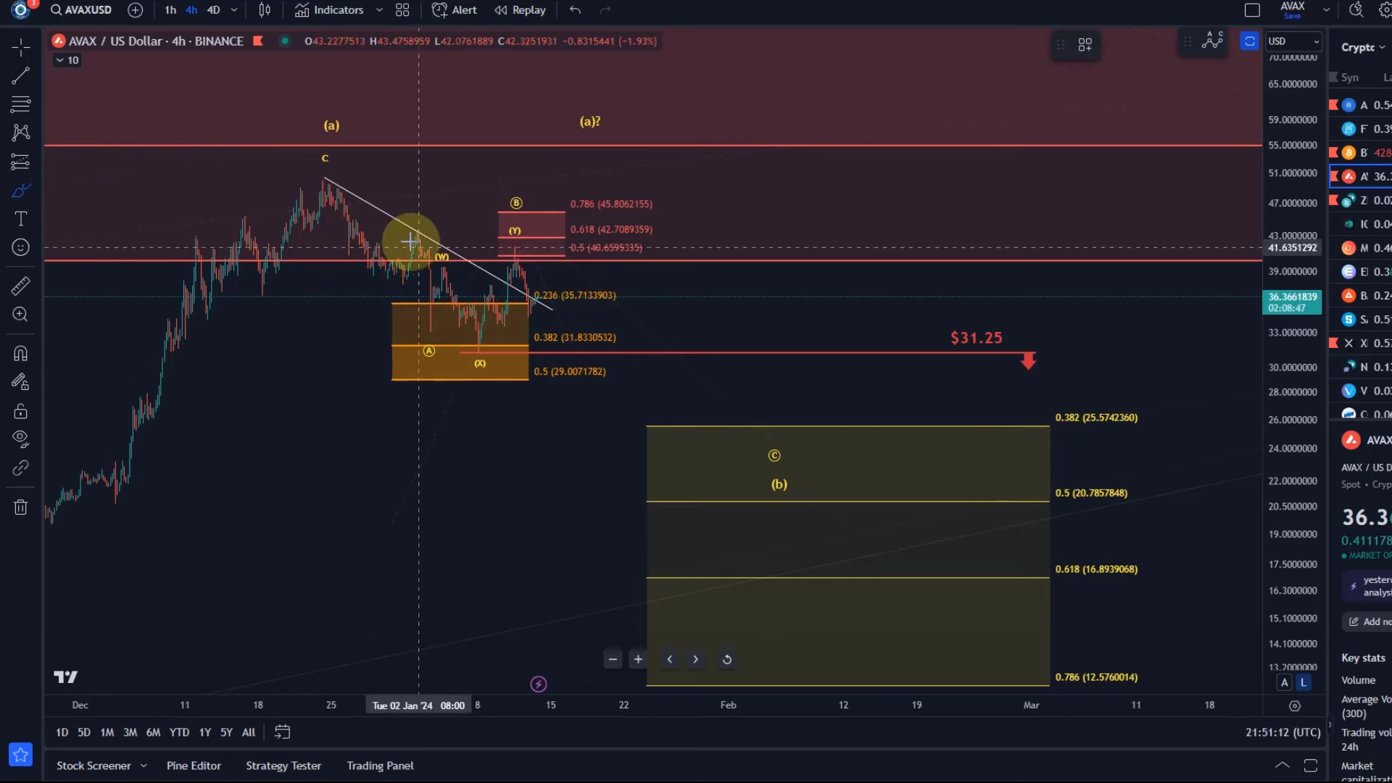
mouse_move(450, 300)
mouse_down()
mouse_move(501, 312)
mouse_move(404, 333)
mouse_move(498, 351)
mouse_move(482, 311)
mouse_move(506, 305)
mouse_up()
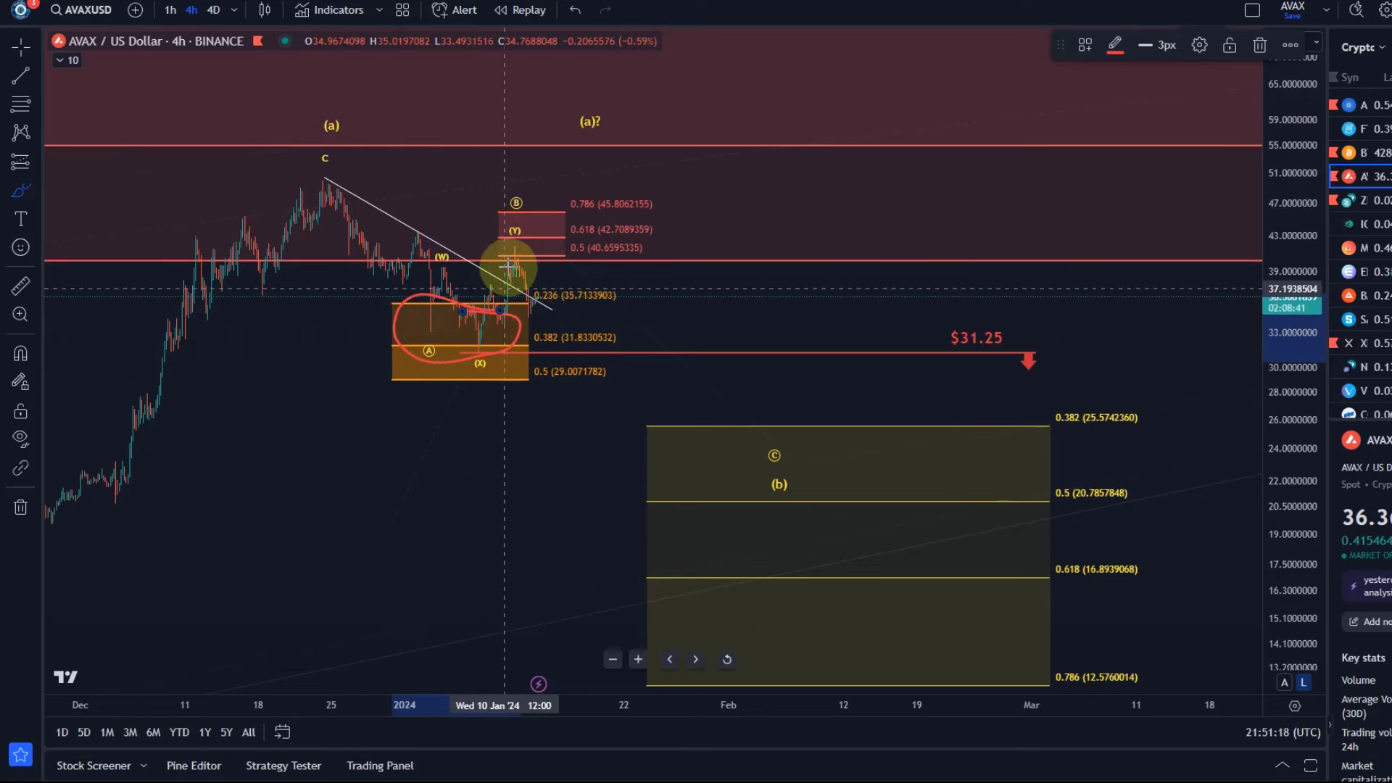
mouse_move(511, 242)
mouse_down()
mouse_move(496, 247)
mouse_move(541, 258)
mouse_move(569, 192)
mouse_move(502, 233)
mouse_up()
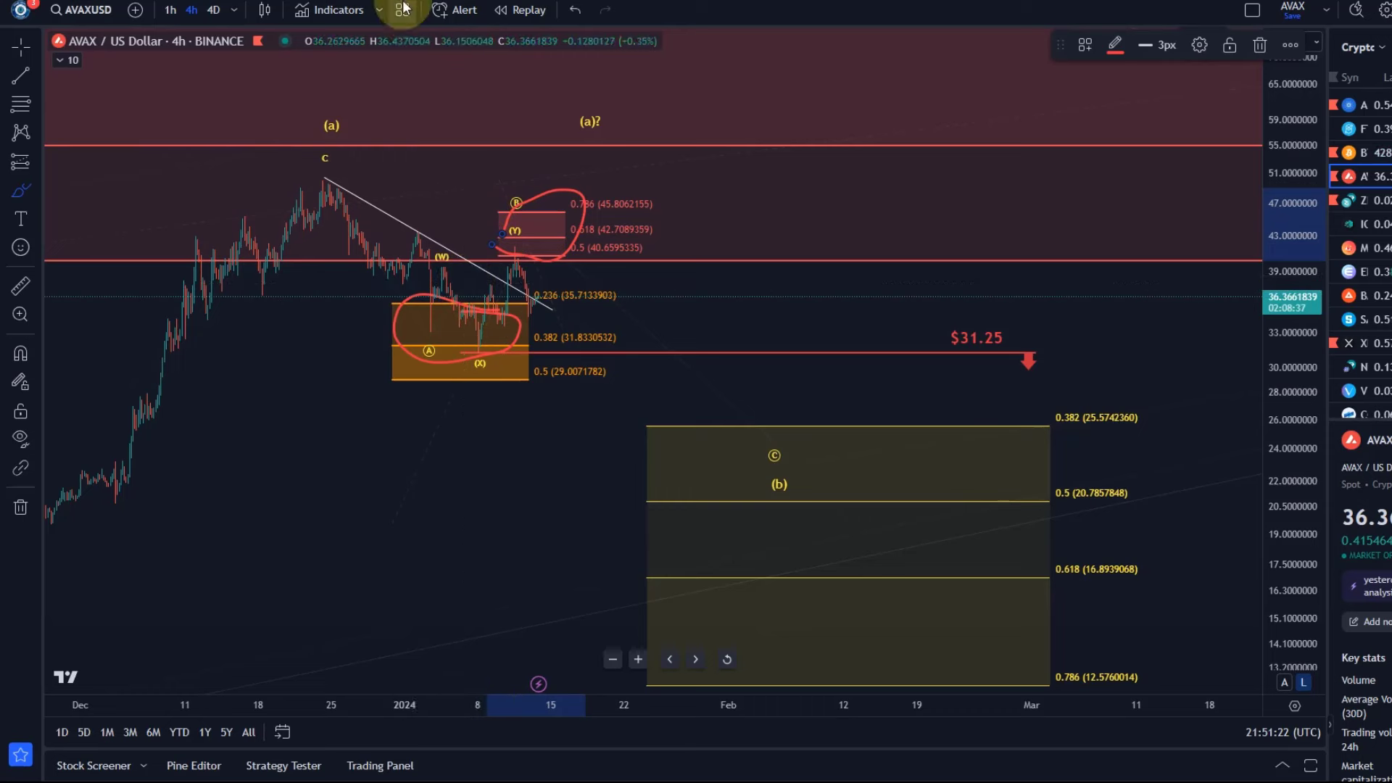
mouse_move(322, 179)
mouse_down()
mouse_move(453, 309)
mouse_move(499, 308)
mouse_move(555, 227)
mouse_up()
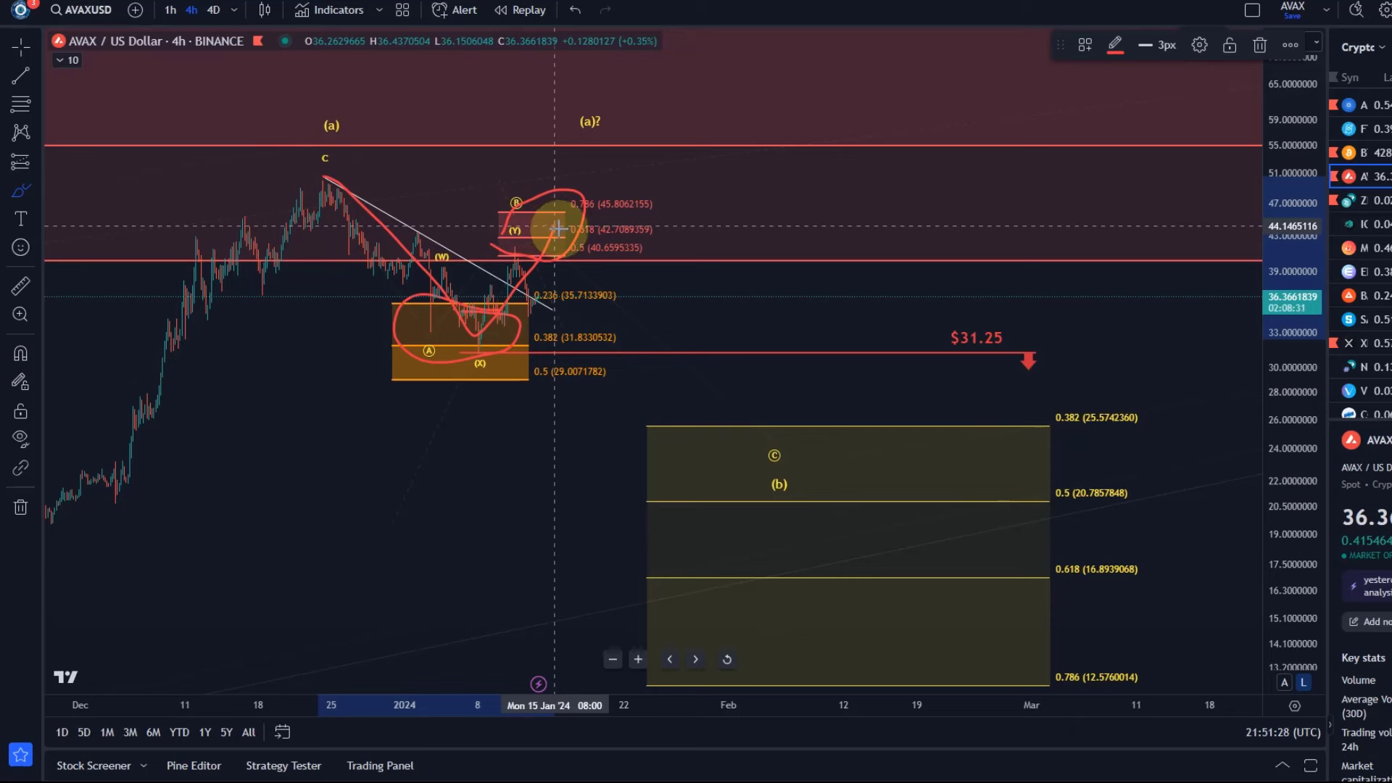
drag(557, 230, 760, 482)
click(961, 351)
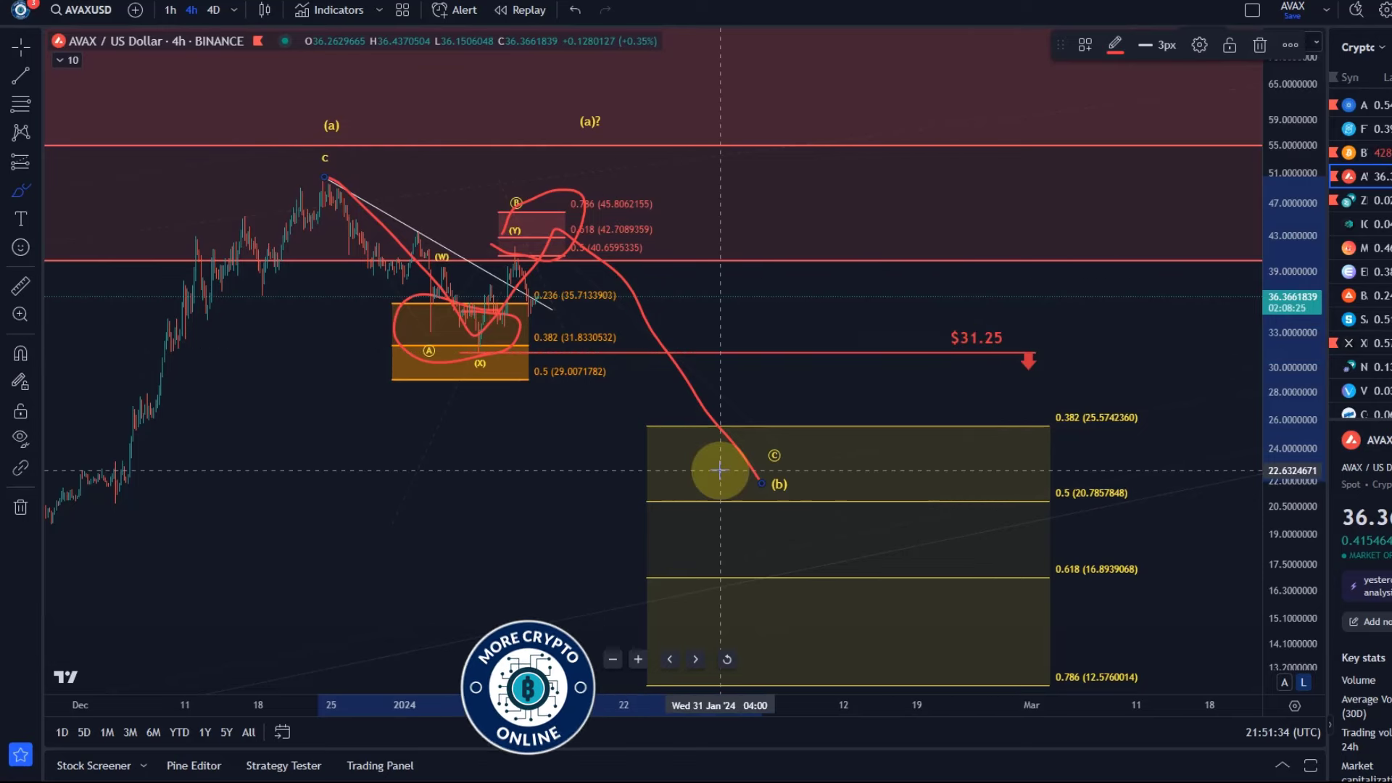
click(574, 11)
click(574, 11)
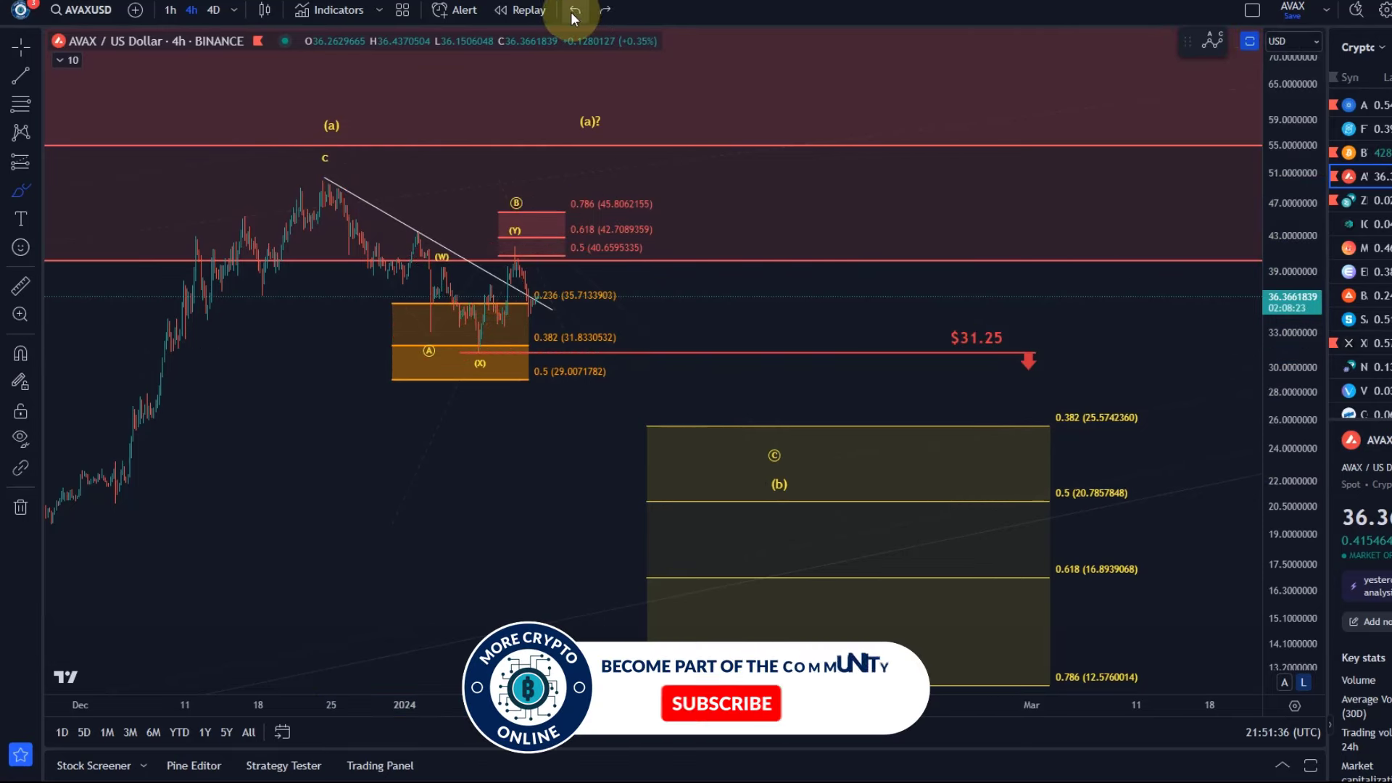
drag(445, 506, 530, 430)
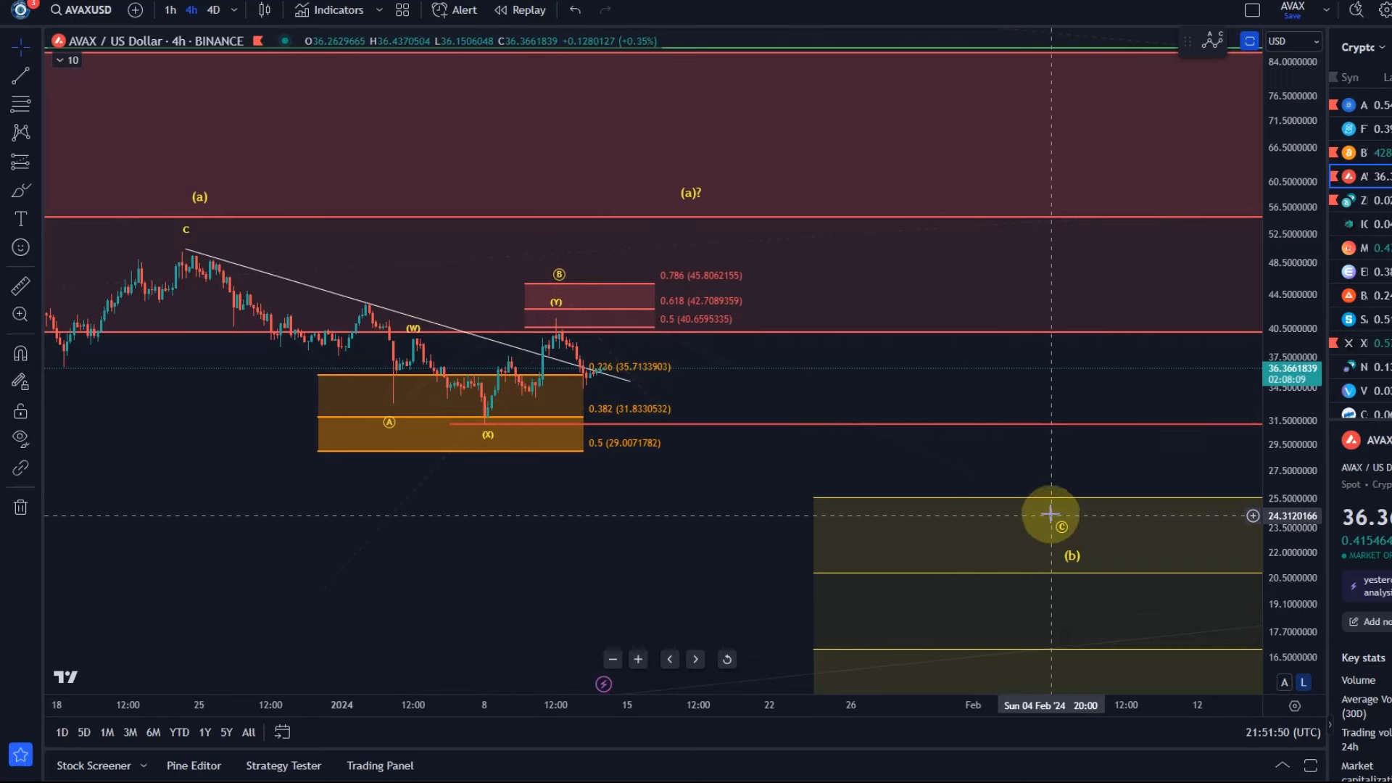
scroll(466, 420, down, 5)
drag(736, 575, 466, 525)
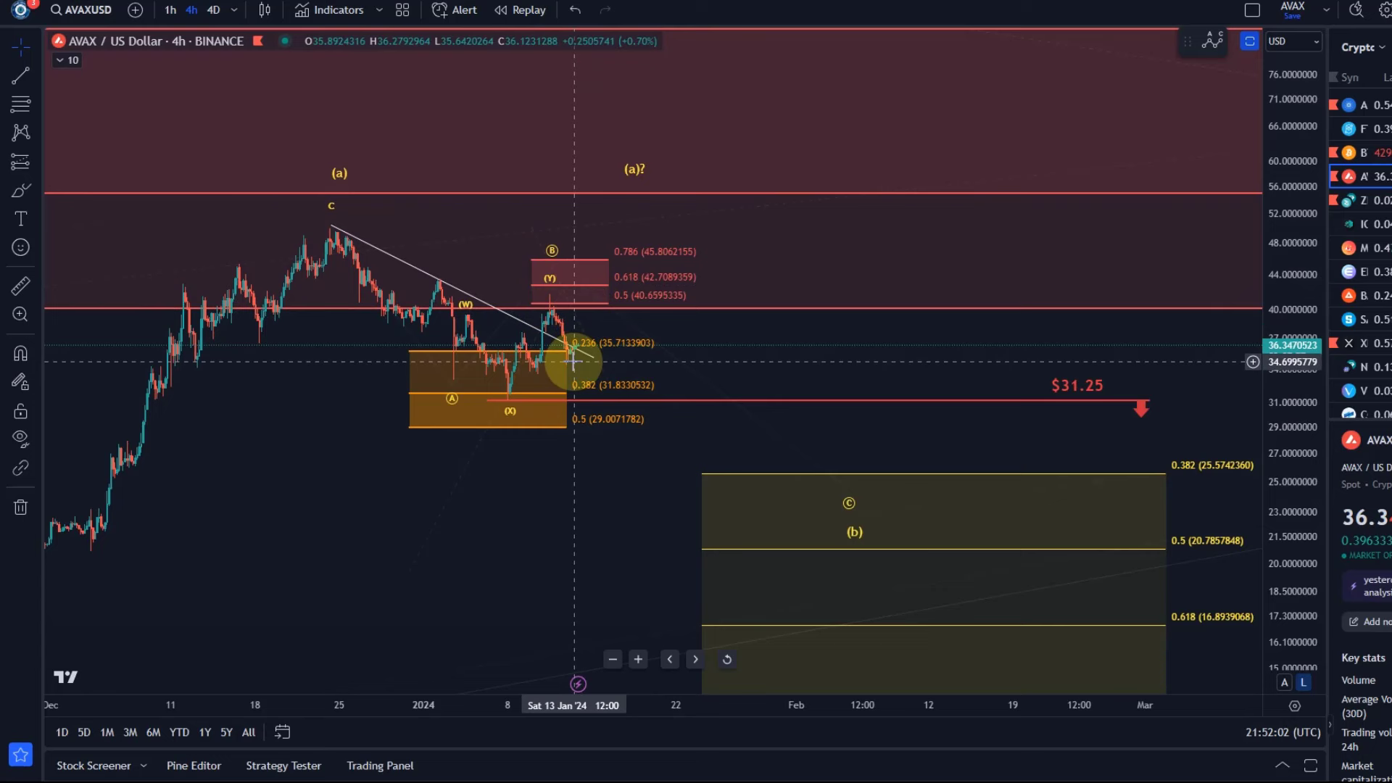
mouse_move(551, 290)
mouse_down()
mouse_move(553, 255)
mouse_move(722, 225)
mouse_move(722, 129)
mouse_move(623, 298)
mouse_move(536, 313)
mouse_move(567, 283)
mouse_move(552, 272)
mouse_up()
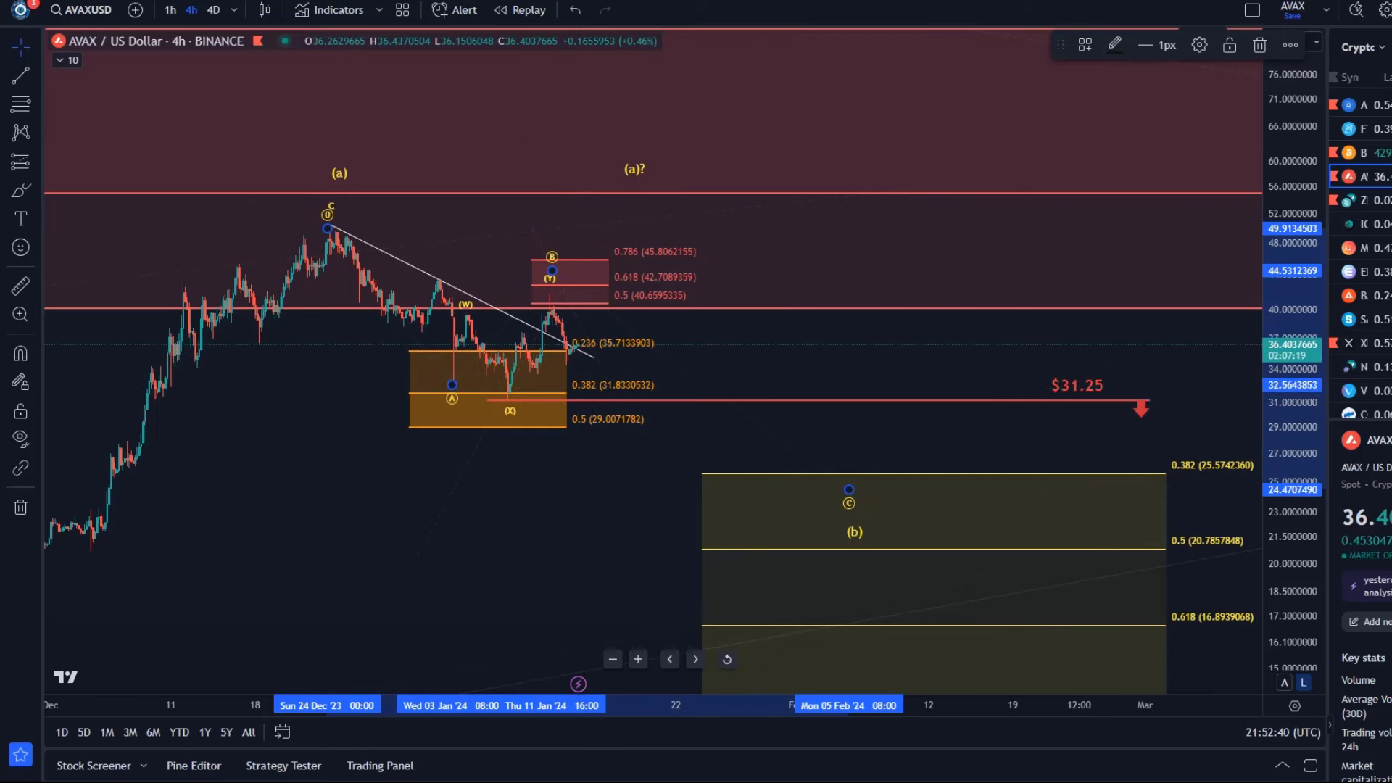
Discard a trial brush path, then drag wave point B to about 43.8, between the 0.618 and 0.786 levels
click(25, 200)
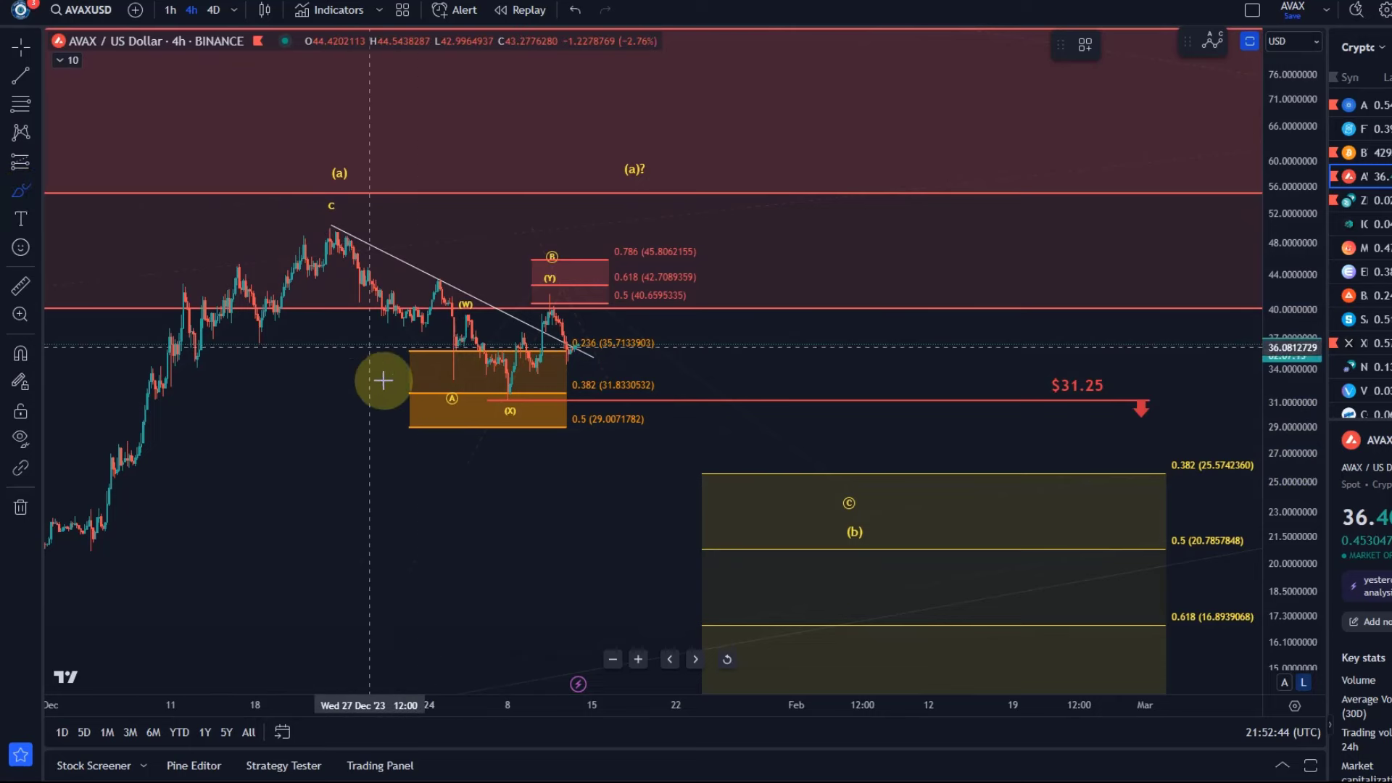
mouse_move(319, 230)
mouse_down()
mouse_move(446, 419)
mouse_move(506, 398)
mouse_move(648, 292)
mouse_up()
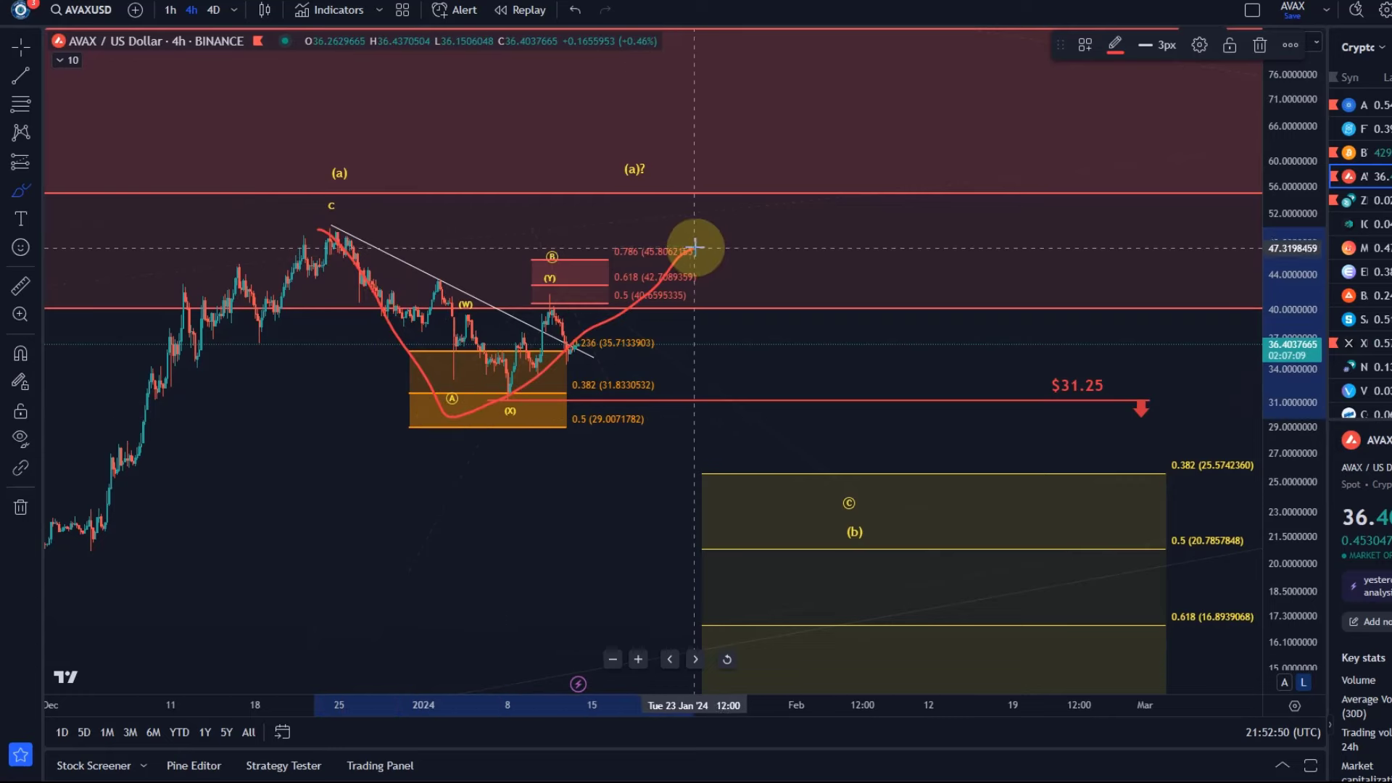
mouse_move(710, 263)
mouse_down()
mouse_move(885, 554)
mouse_move(899, 551)
mouse_up()
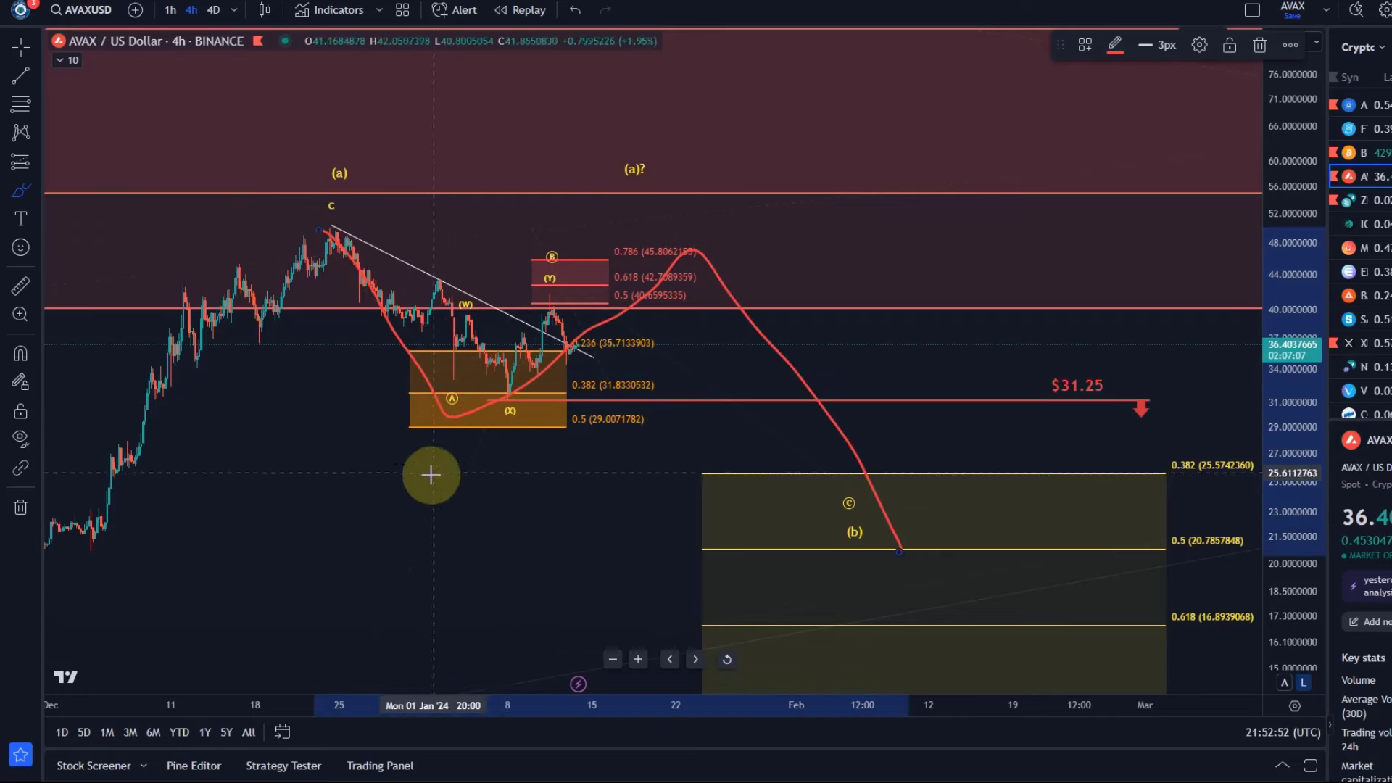
click(576, 10)
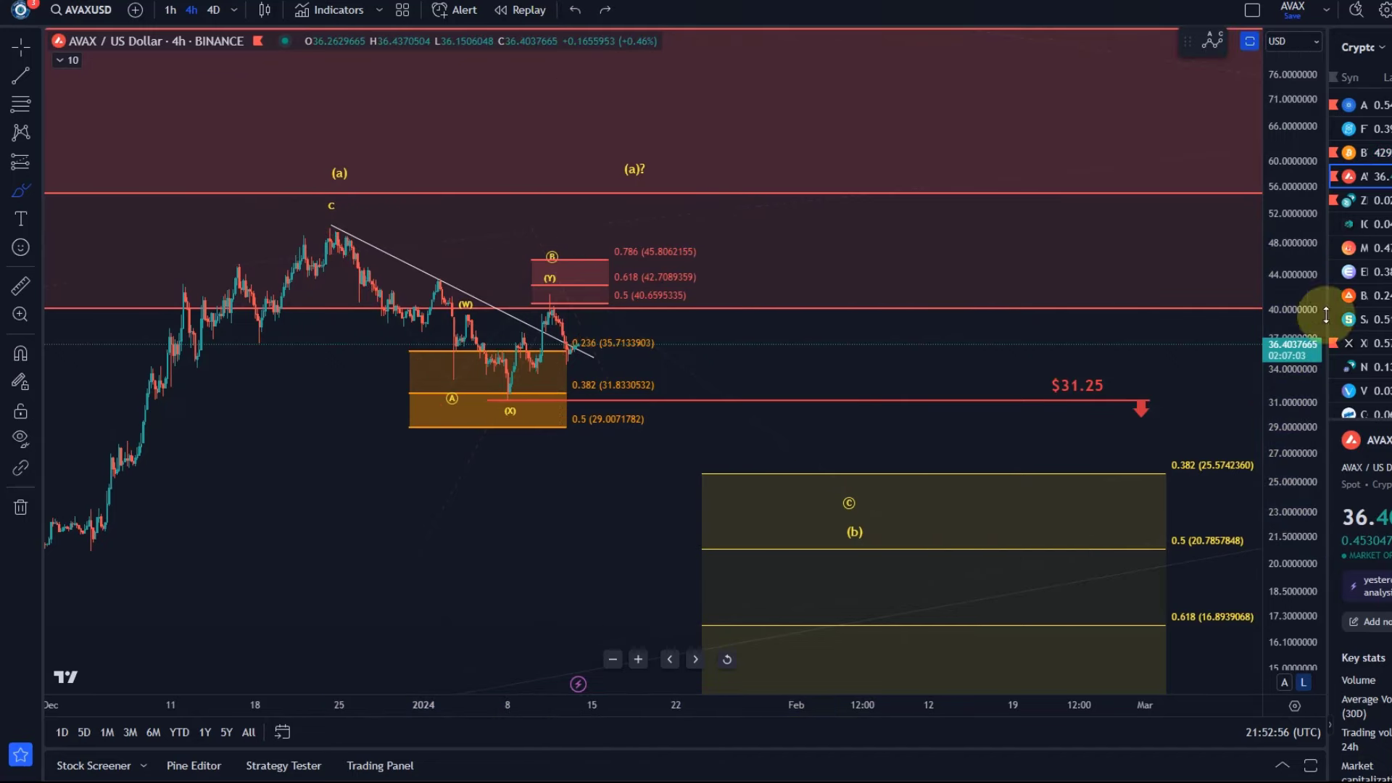
drag(1281, 403, 1295, 166)
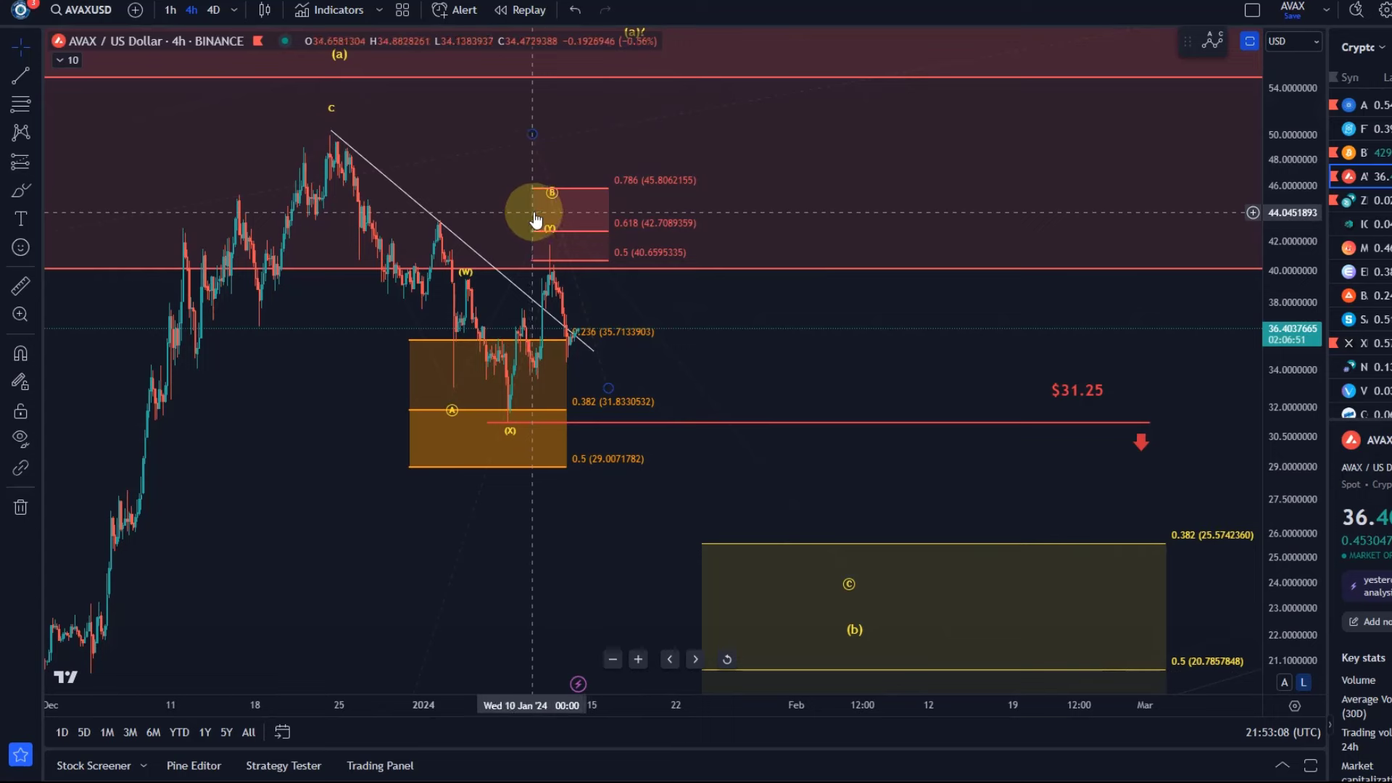
mouse_move(551, 206)
mouse_down()
mouse_move(761, 233)
mouse_move(786, 180)
mouse_move(547, 223)
mouse_up()
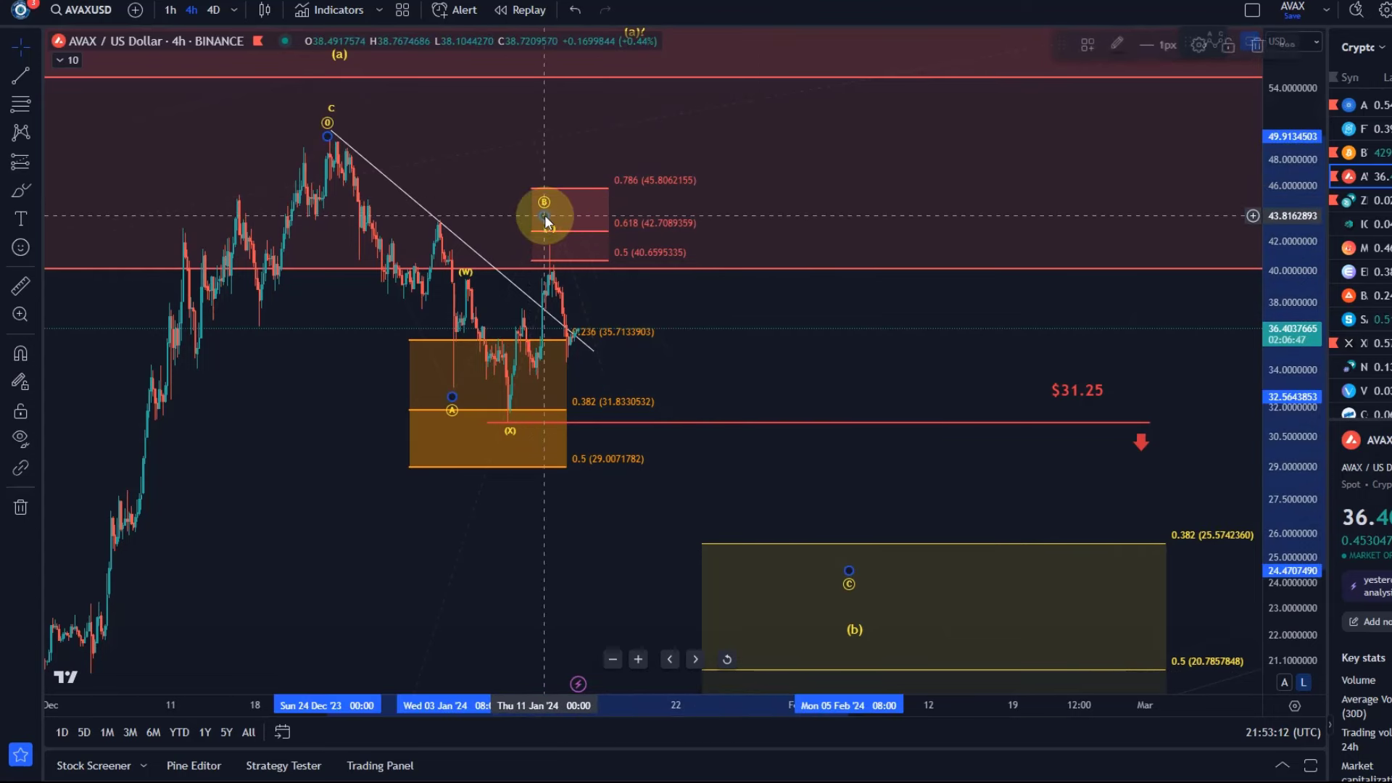
click(36, 168)
click(32, 135)
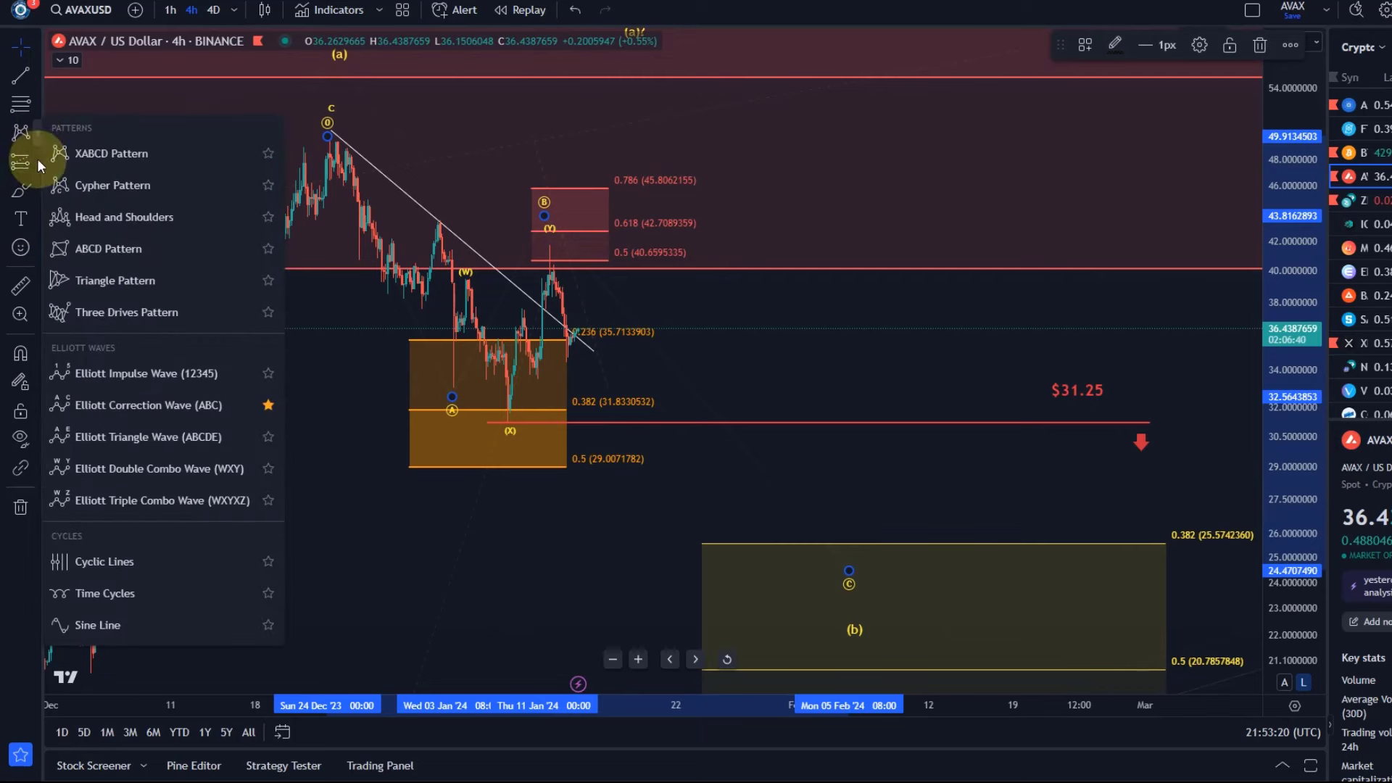
click(184, 450)
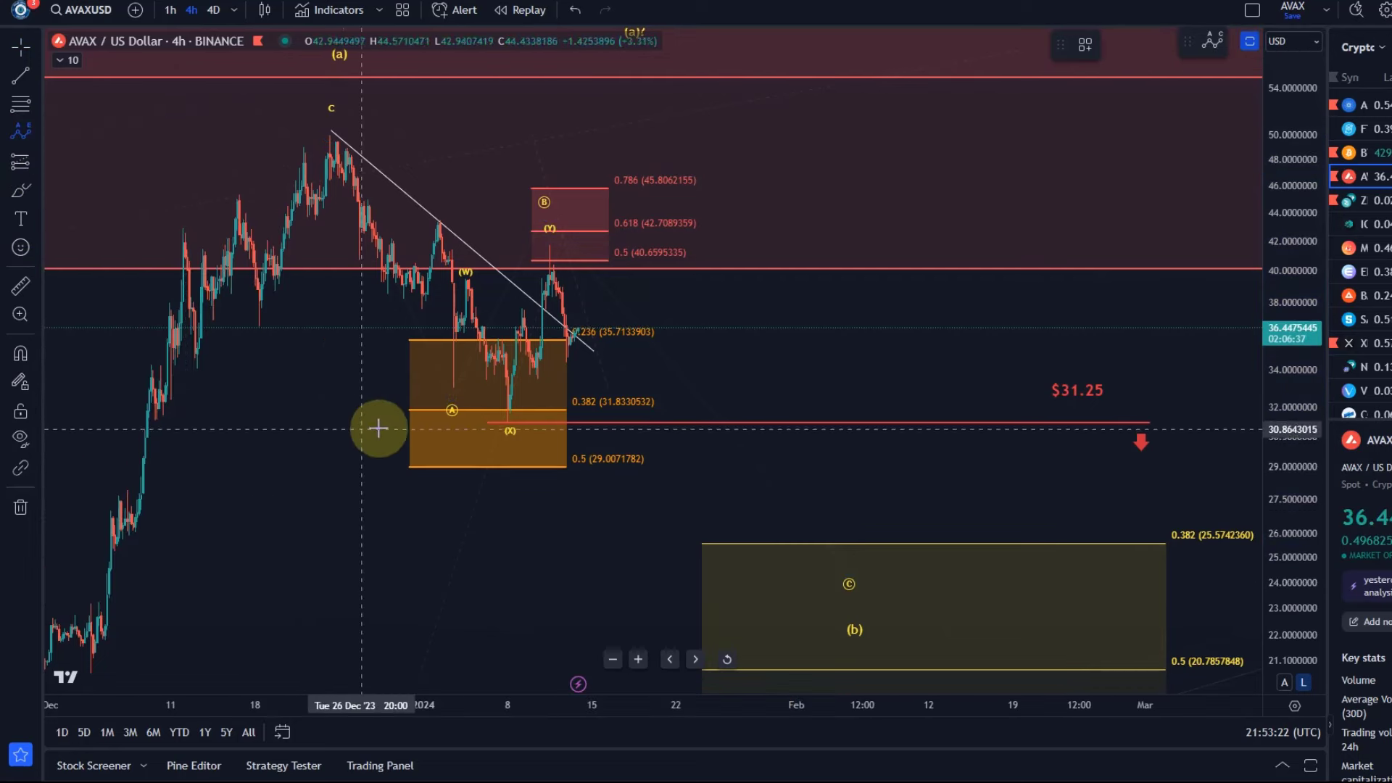
click(517, 420)
click(564, 250)
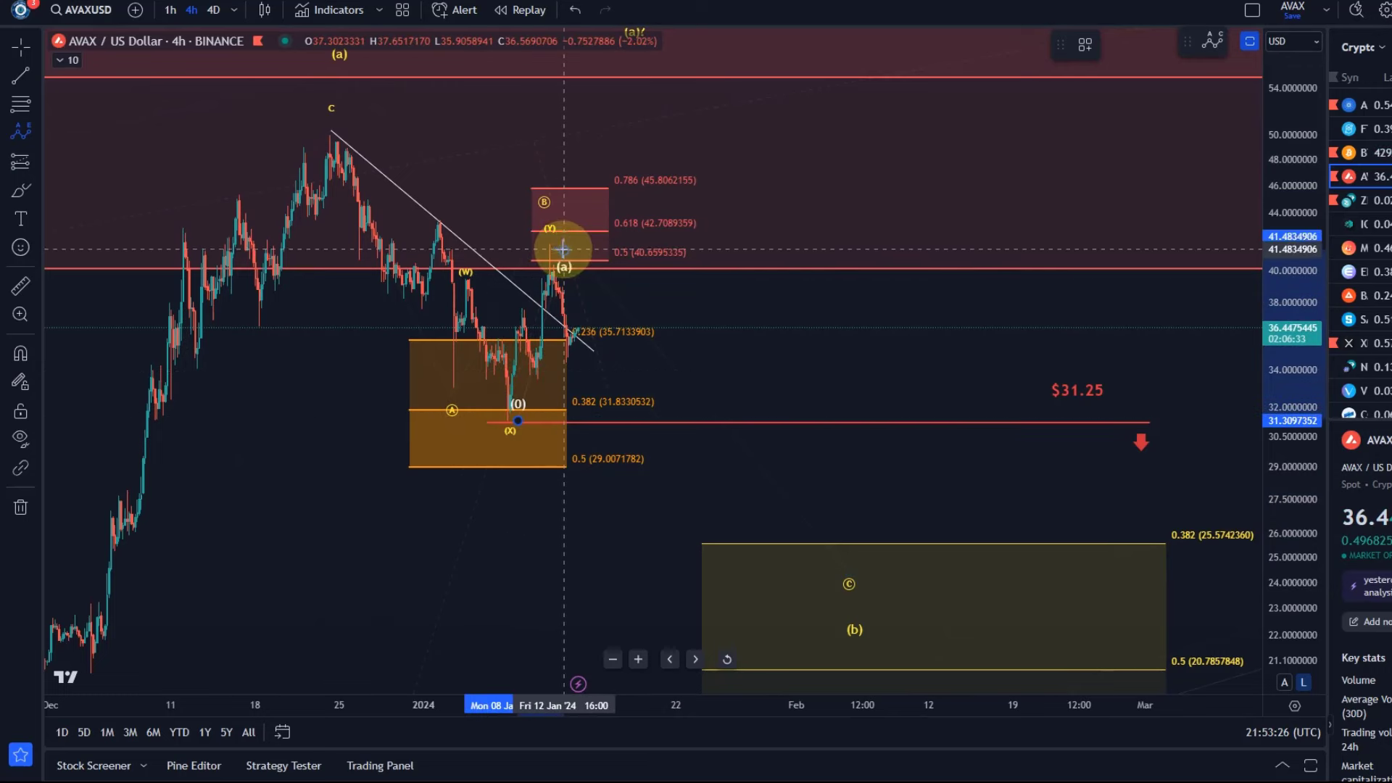
click(616, 388)
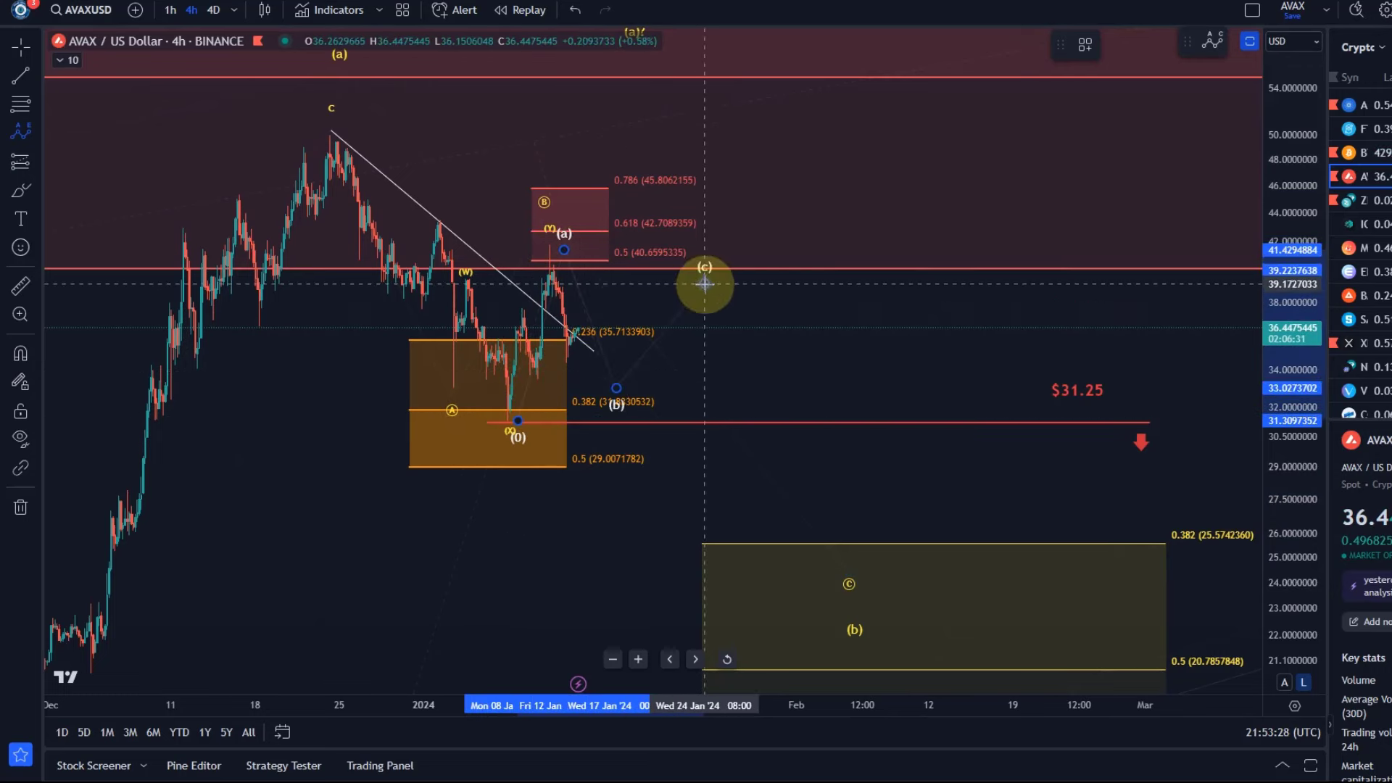
click(704, 283)
click(776, 373)
click(834, 306)
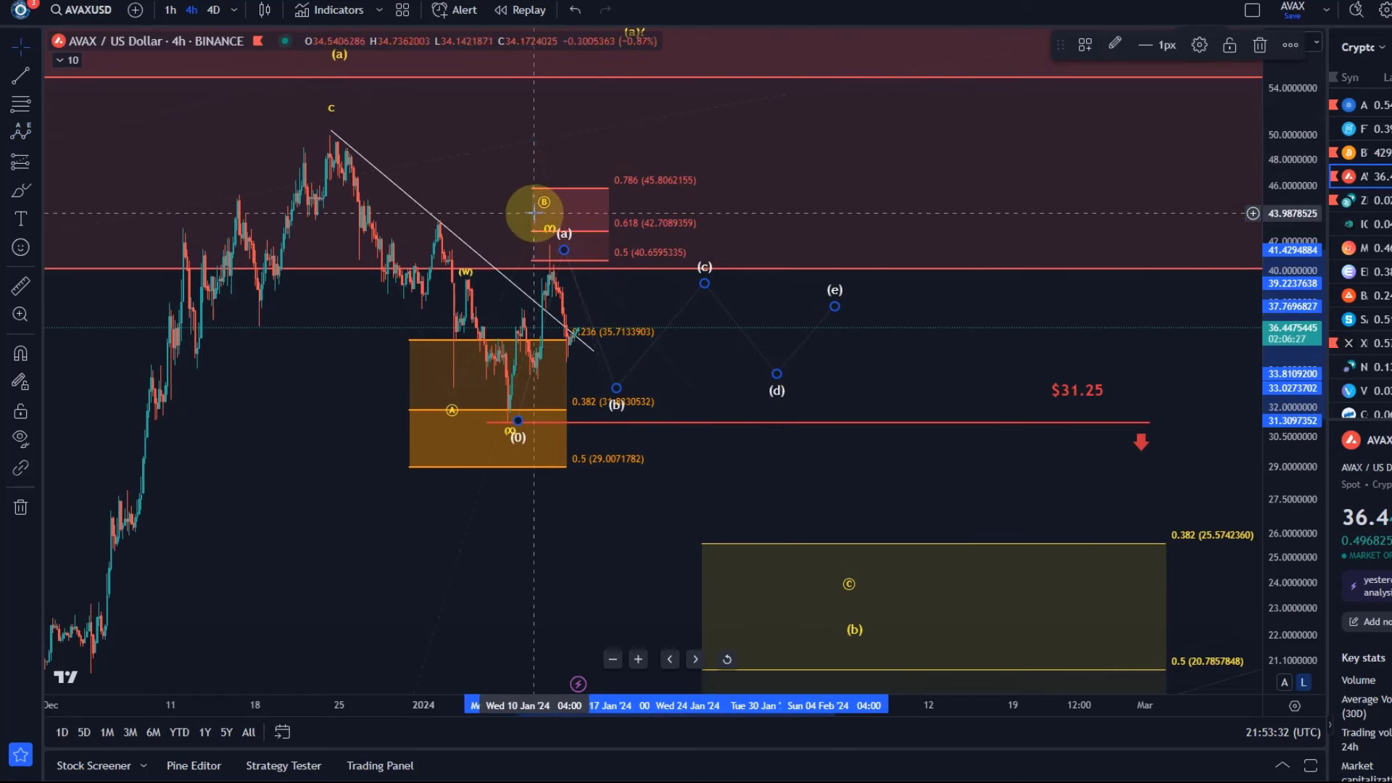
mouse_move(543, 209)
mouse_down()
mouse_move(841, 290)
mouse_move(839, 270)
mouse_move(515, 221)
mouse_move(546, 213)
mouse_up()
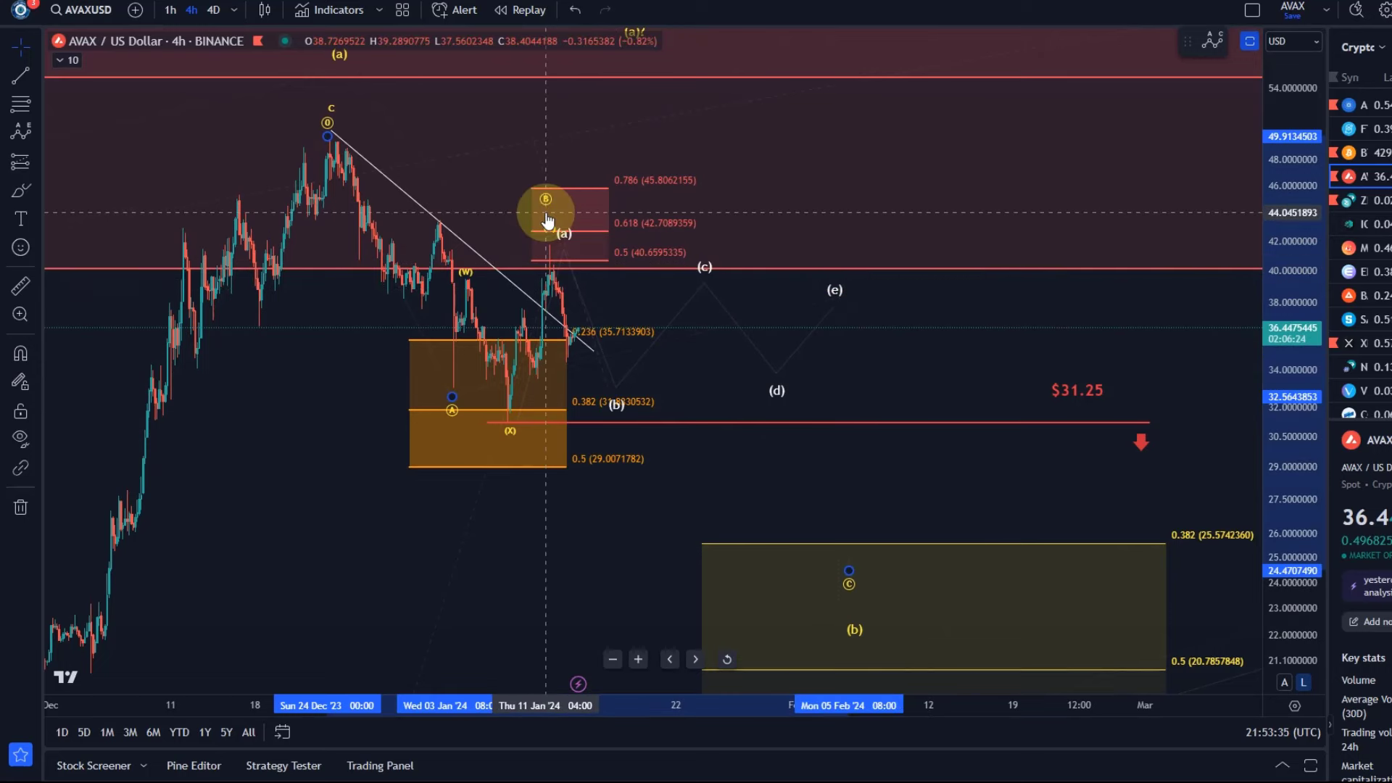
click(776, 404)
key(Delete)
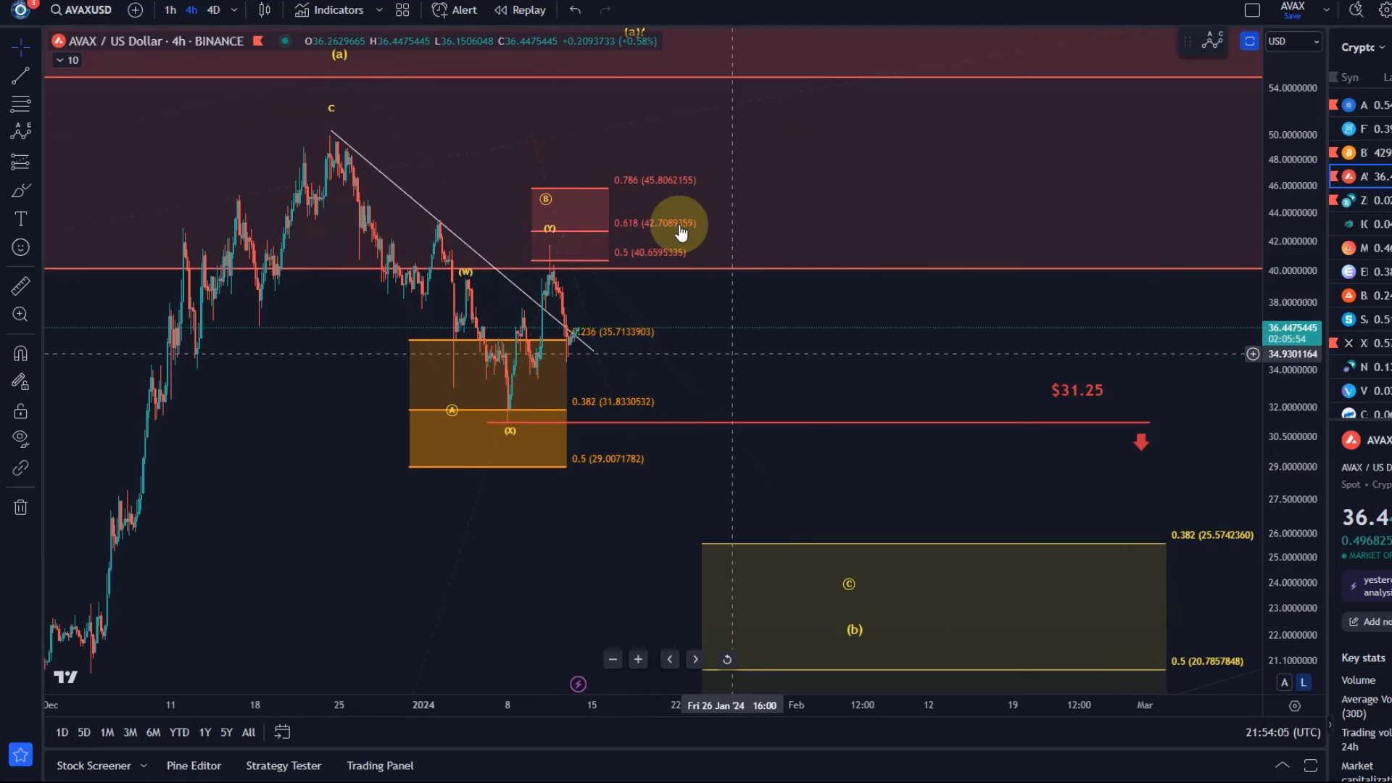
click(10, 196)
mouse_move(506, 418)
mouse_down()
mouse_move(497, 379)
mouse_move(512, 311)
mouse_move(534, 358)
mouse_move(559, 236)
mouse_up()
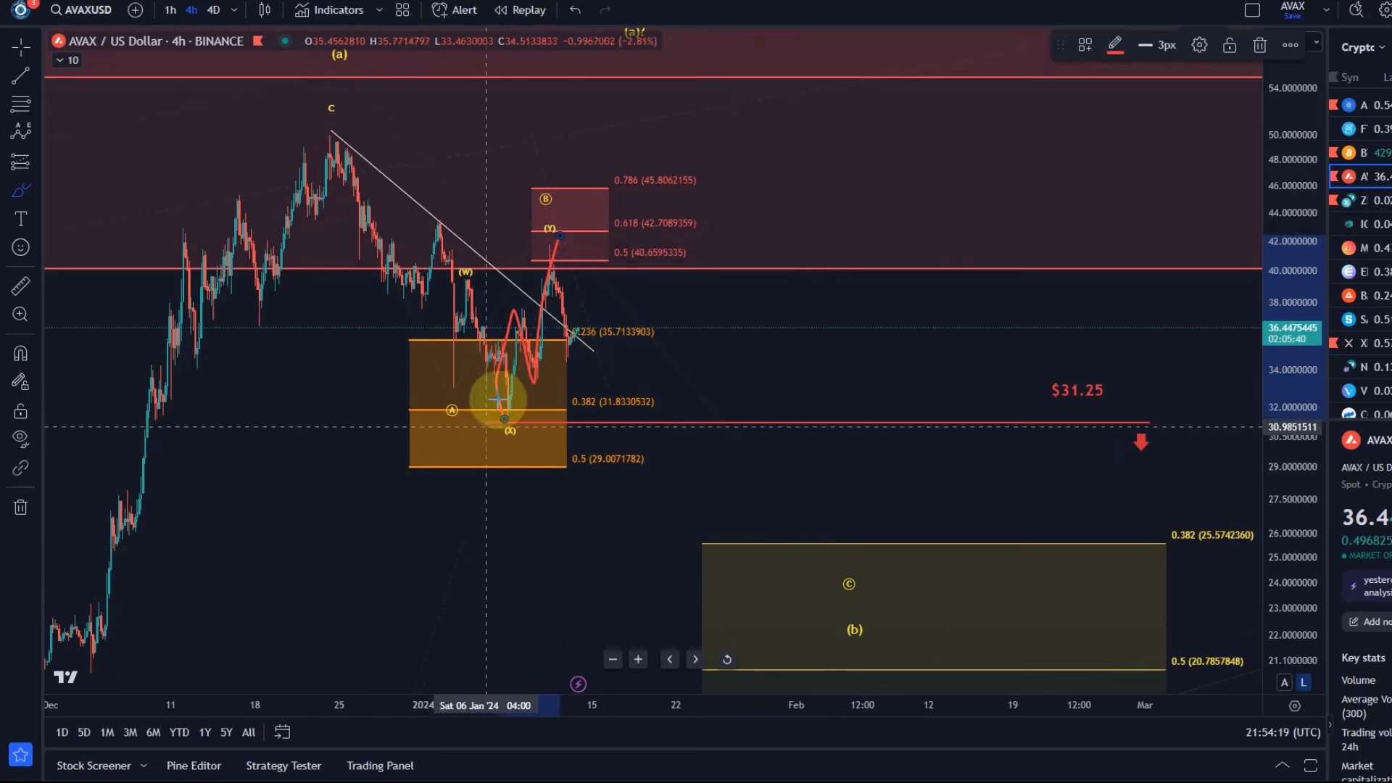
mouse_move(503, 421)
mouse_down()
mouse_move(500, 311)
mouse_move(535, 242)
mouse_move(554, 263)
mouse_move(574, 341)
mouse_move(608, 358)
mouse_move(671, 230)
mouse_move(798, 351)
mouse_move(912, 616)
mouse_up()
click(571, 19)
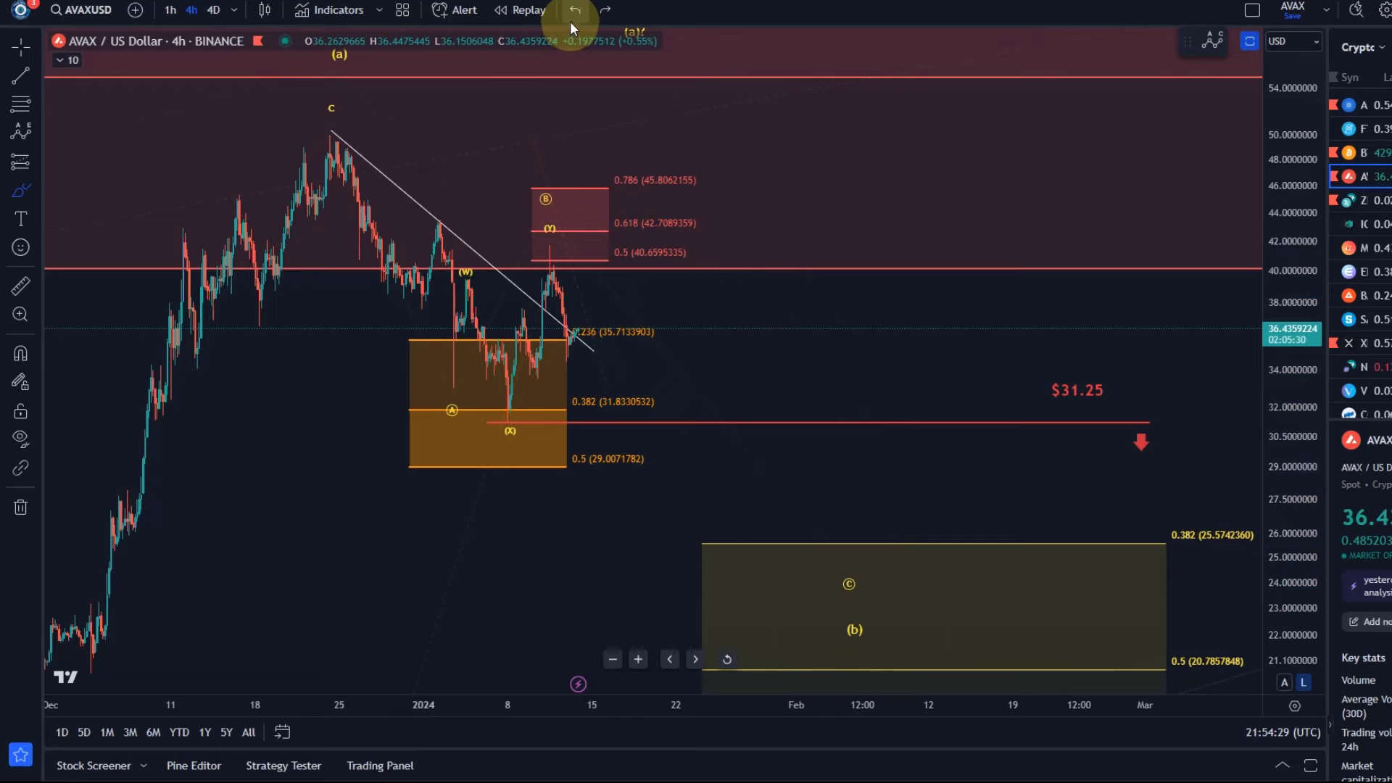
Revert a trial move of the (b) label to 38.49, then return to the latest AVAX candles
scroll(737, 563, up, 2)
scroll(737, 563, up, 3)
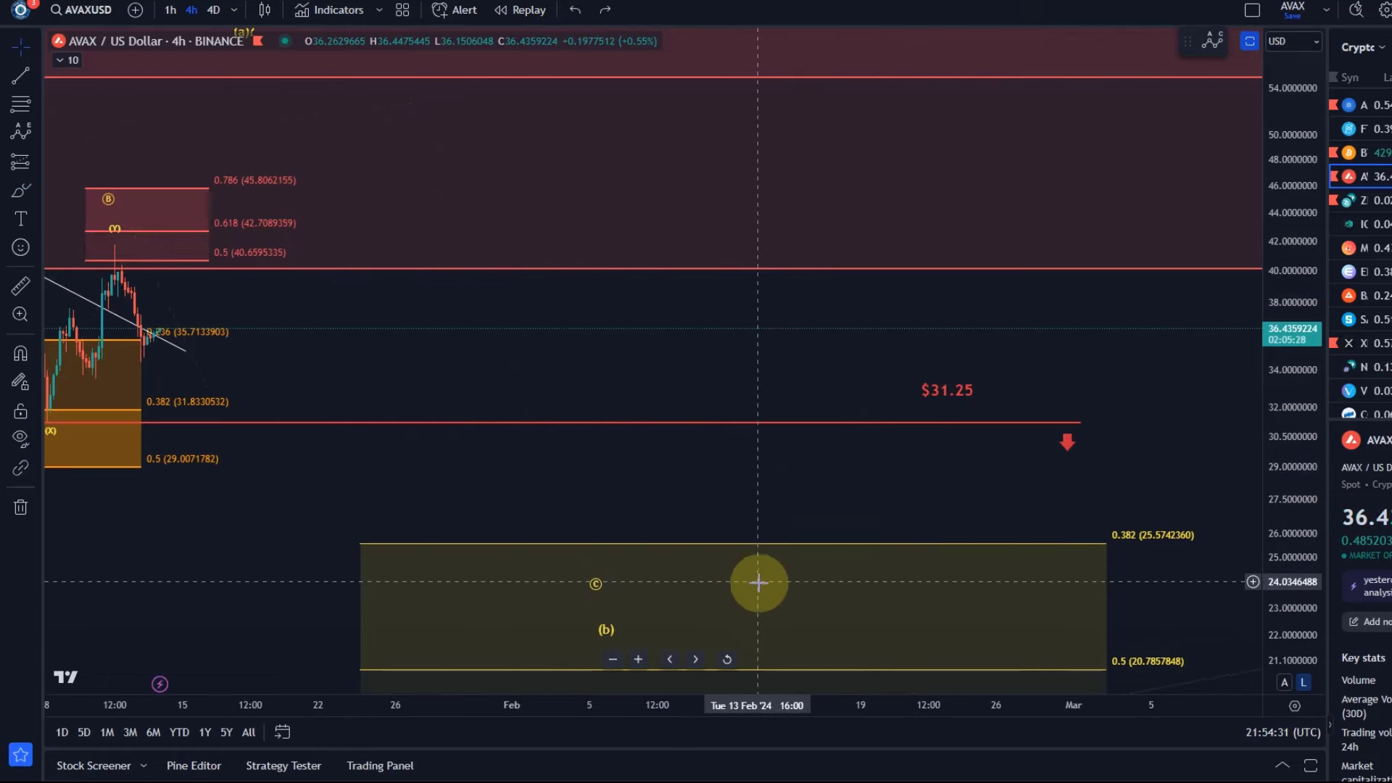
mouse_move(737, 596)
mouse_down()
mouse_move(591, 297)
mouse_move(476, 379)
mouse_up()
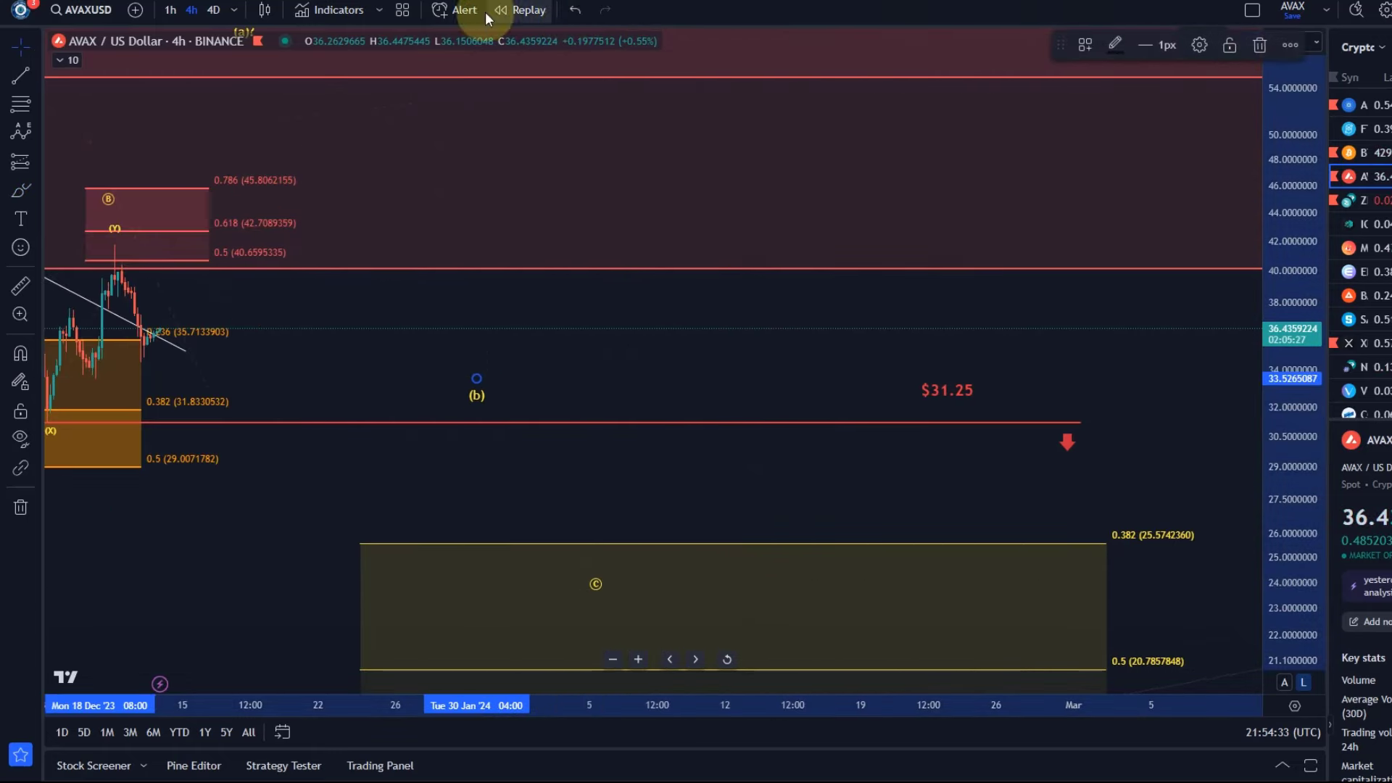
click(576, 12)
drag(653, 456, 559, 140)
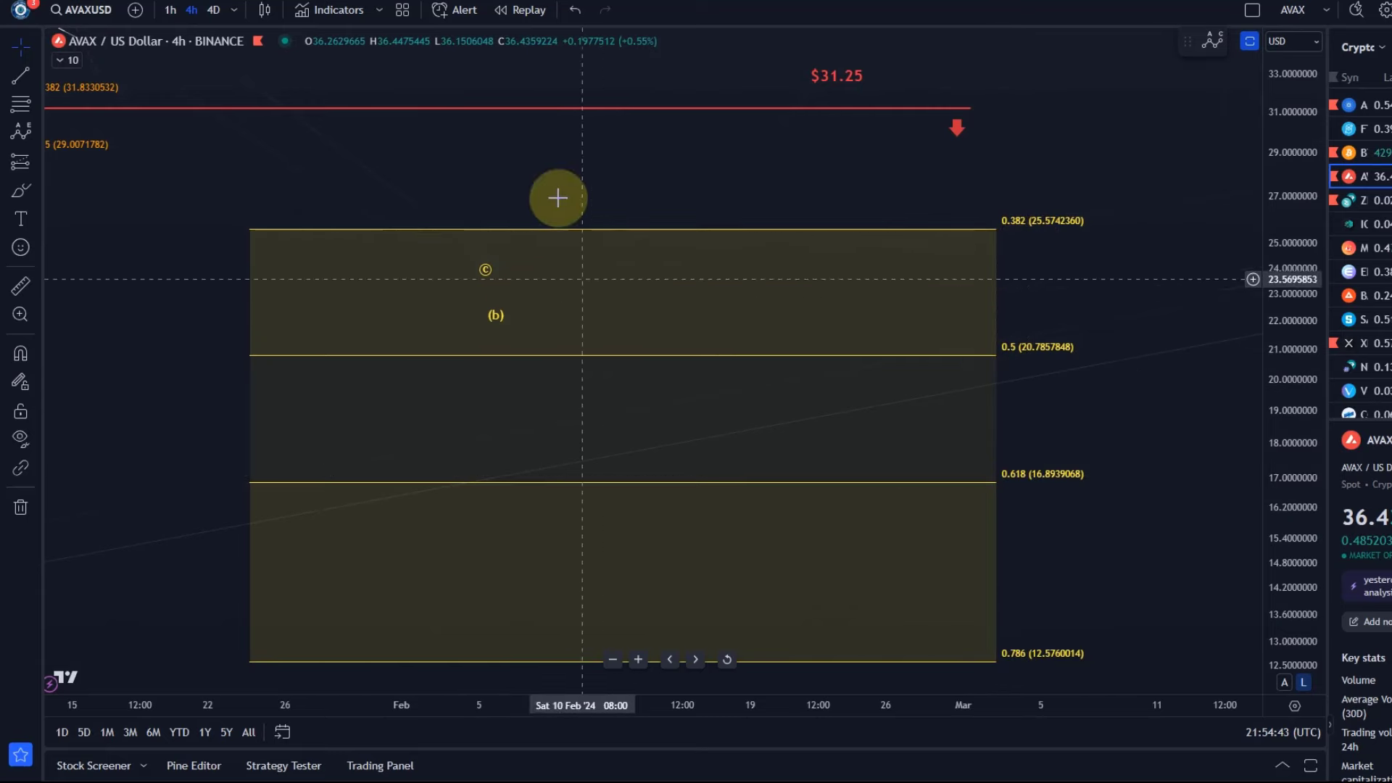
key(alt+r)
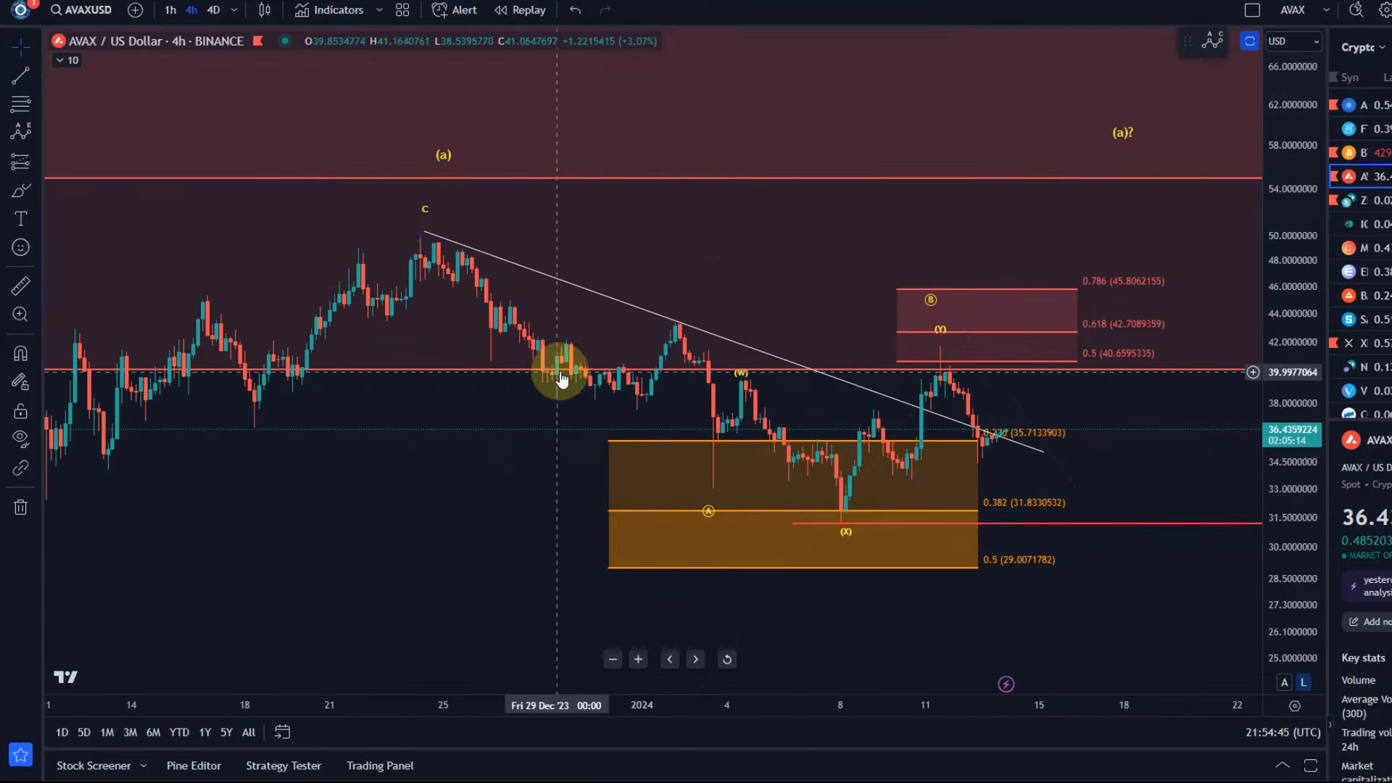
Show AVAX as 1-hour candles with a 28–51 price scale and nudge wave point B lower
click(170, 10)
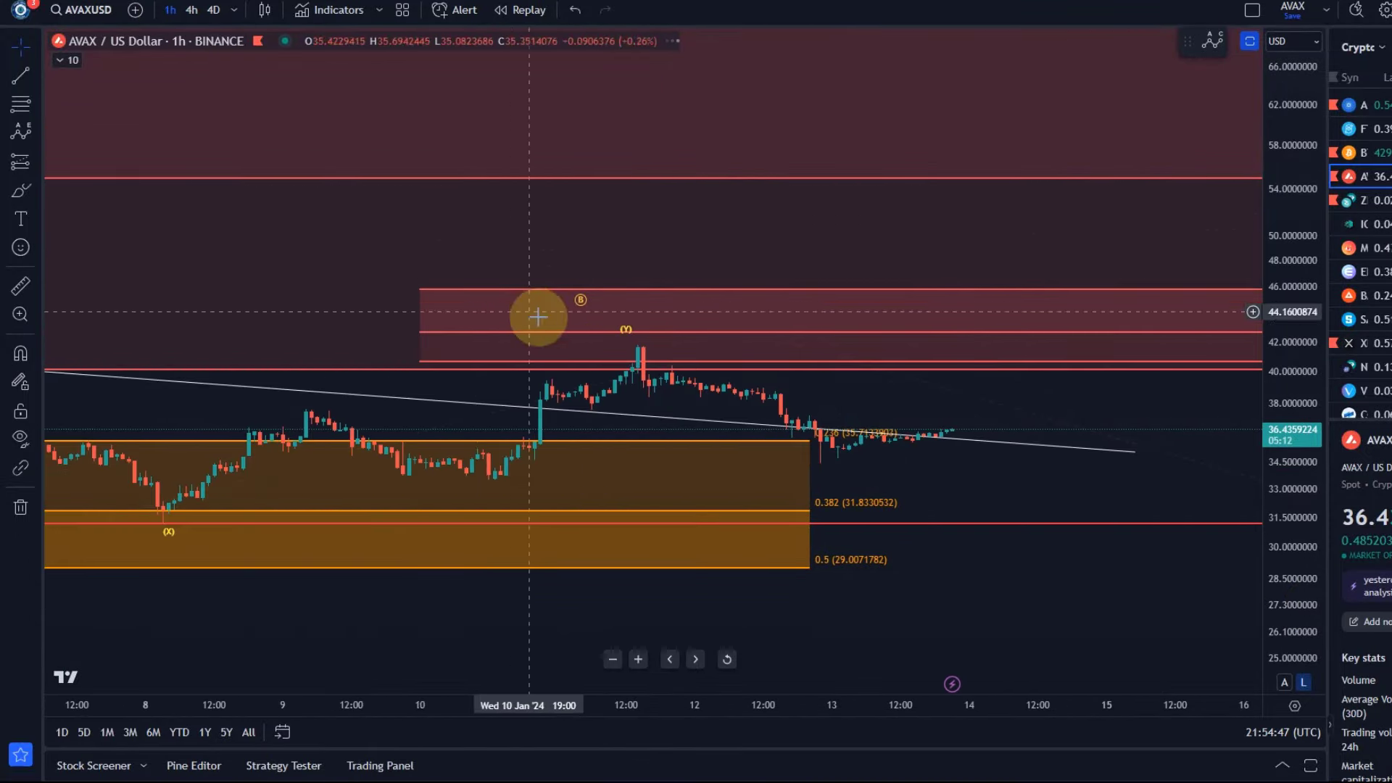
double_click(1278, 507)
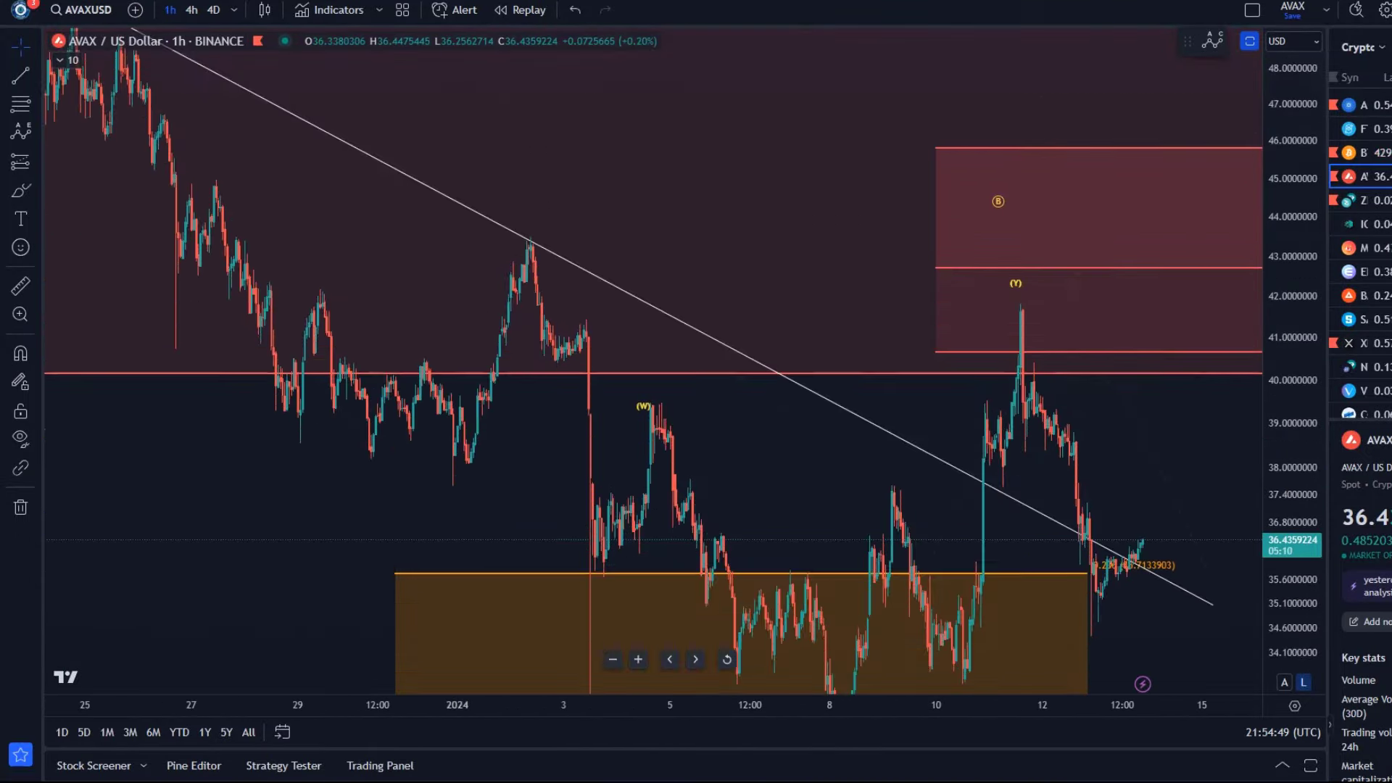
scroll(938, 286, up, 4)
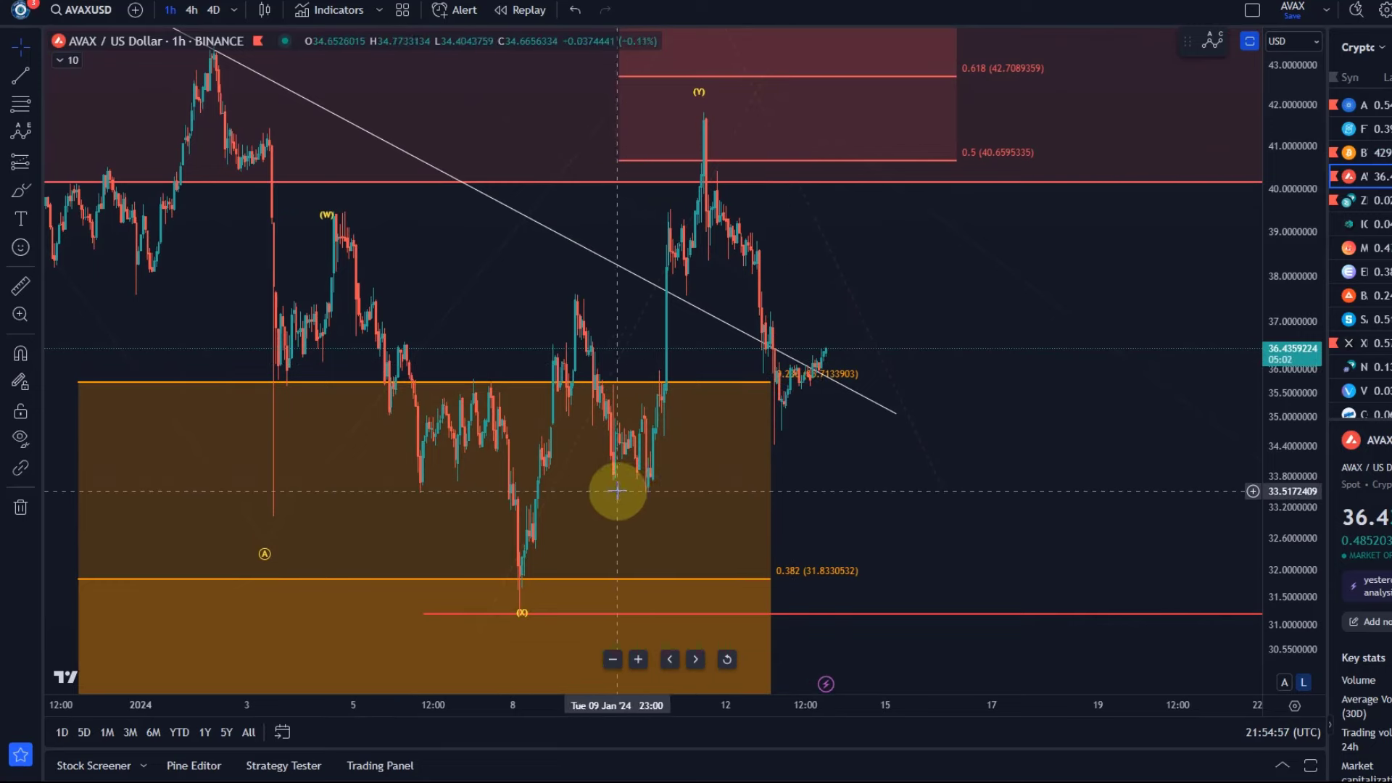
drag(1046, 384, 930, 420)
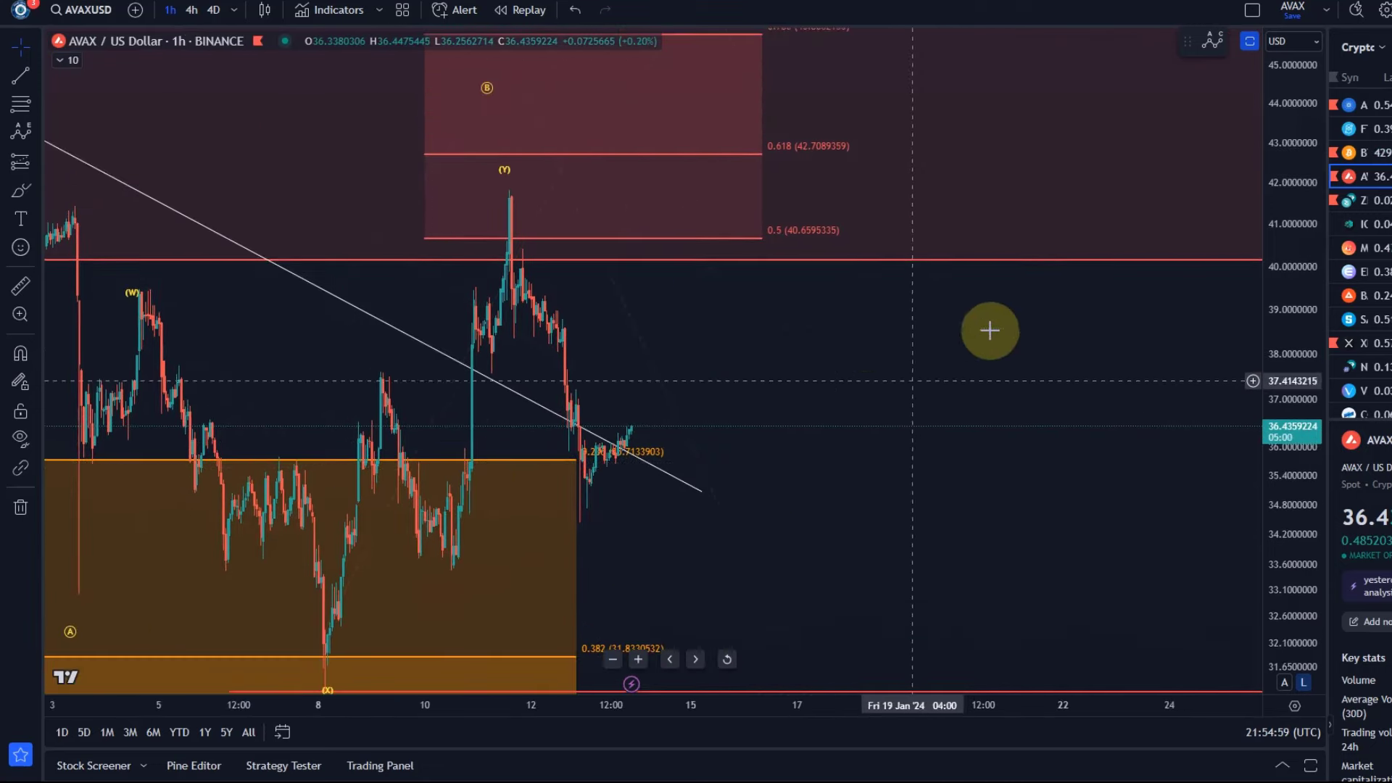
drag(1255, 205, 1258, 443)
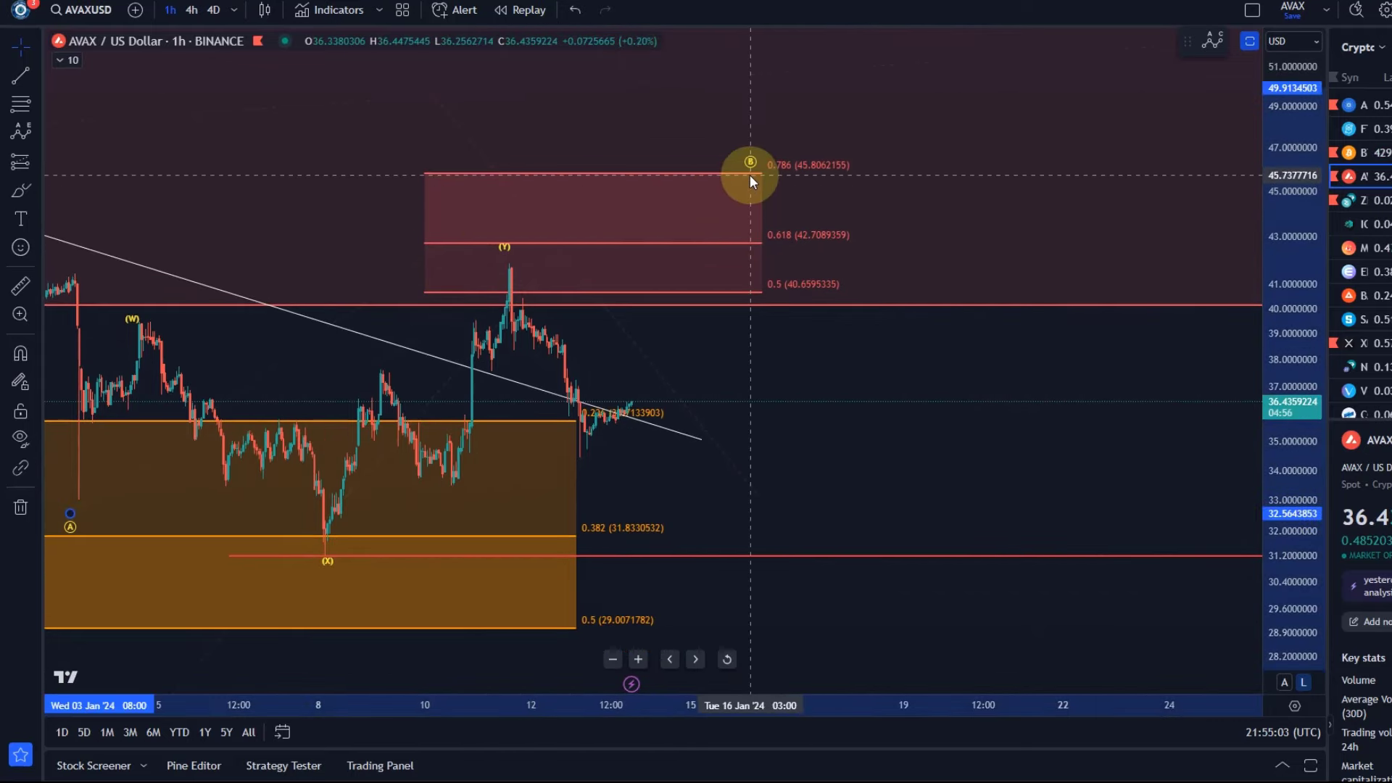
mouse_move(505, 215)
mouse_down()
mouse_move(507, 291)
mouse_move(584, 398)
mouse_move(594, 470)
mouse_move(633, 401)
mouse_move(674, 496)
mouse_up()
click(28, 194)
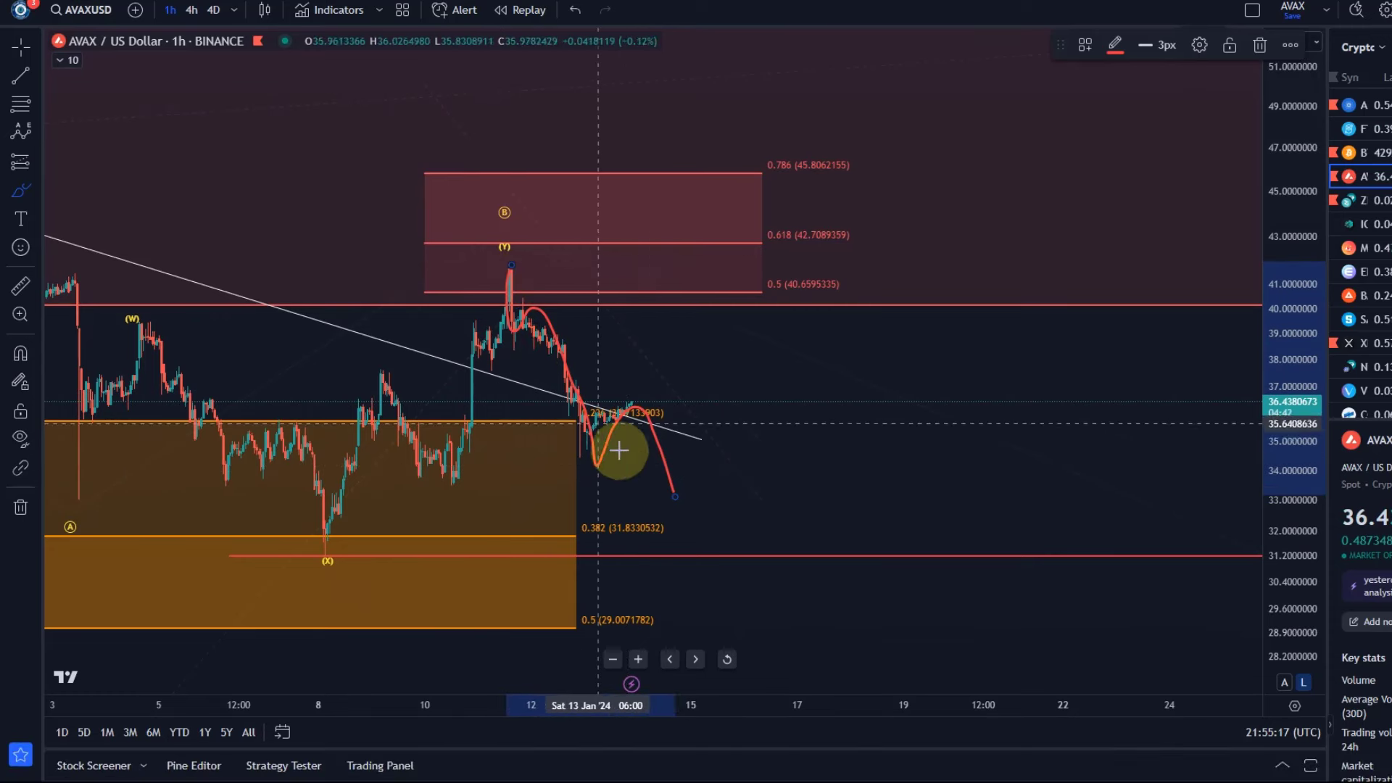
mouse_move(667, 580)
mouse_down()
mouse_move(665, 396)
mouse_move(721, 401)
mouse_move(724, 268)
mouse_move(740, 301)
mouse_move(744, 245)
mouse_up()
mouse_move(749, 348)
mouse_down()
mouse_move(802, 407)
mouse_move(845, 538)
mouse_move(930, 516)
mouse_move(1015, 689)
mouse_up()
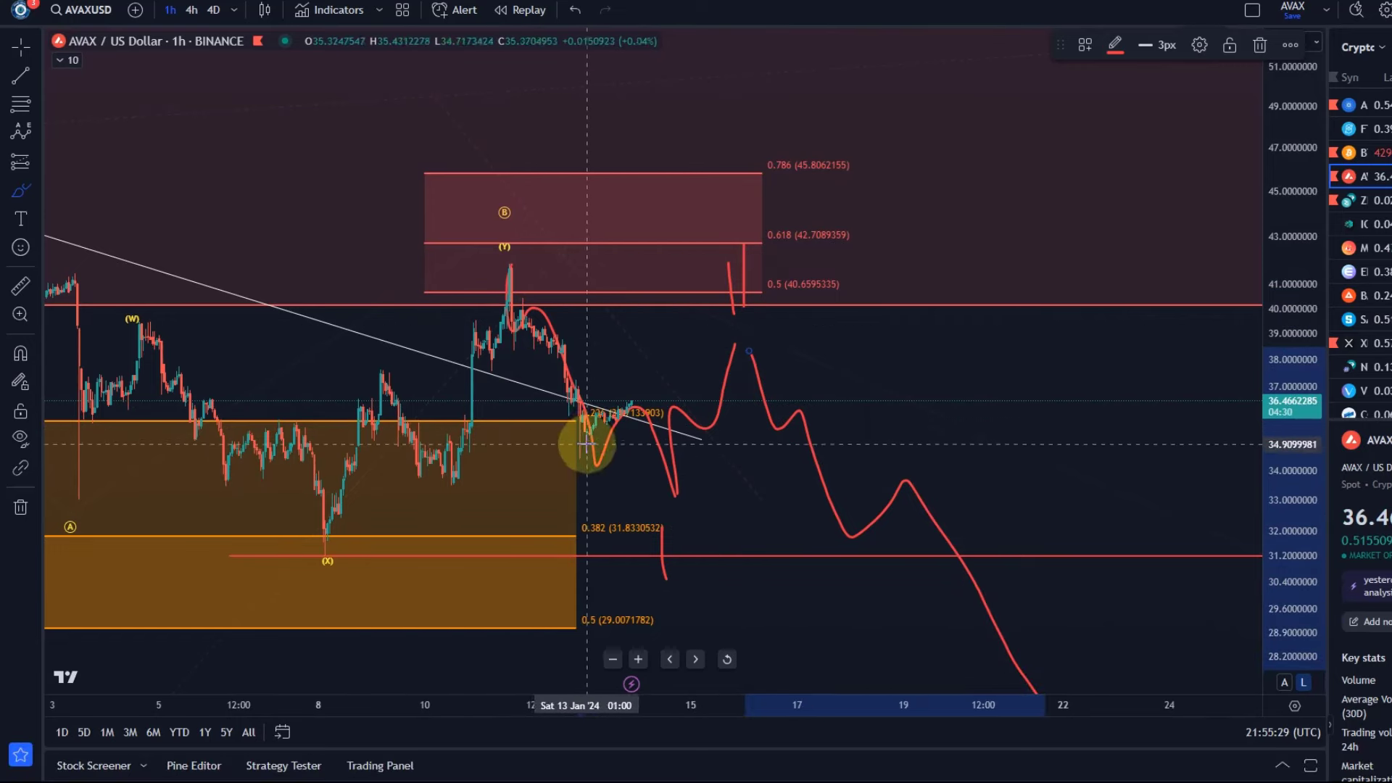
mouse_move(586, 442)
mouse_down()
mouse_move(631, 407)
mouse_move(768, 180)
mouse_up()
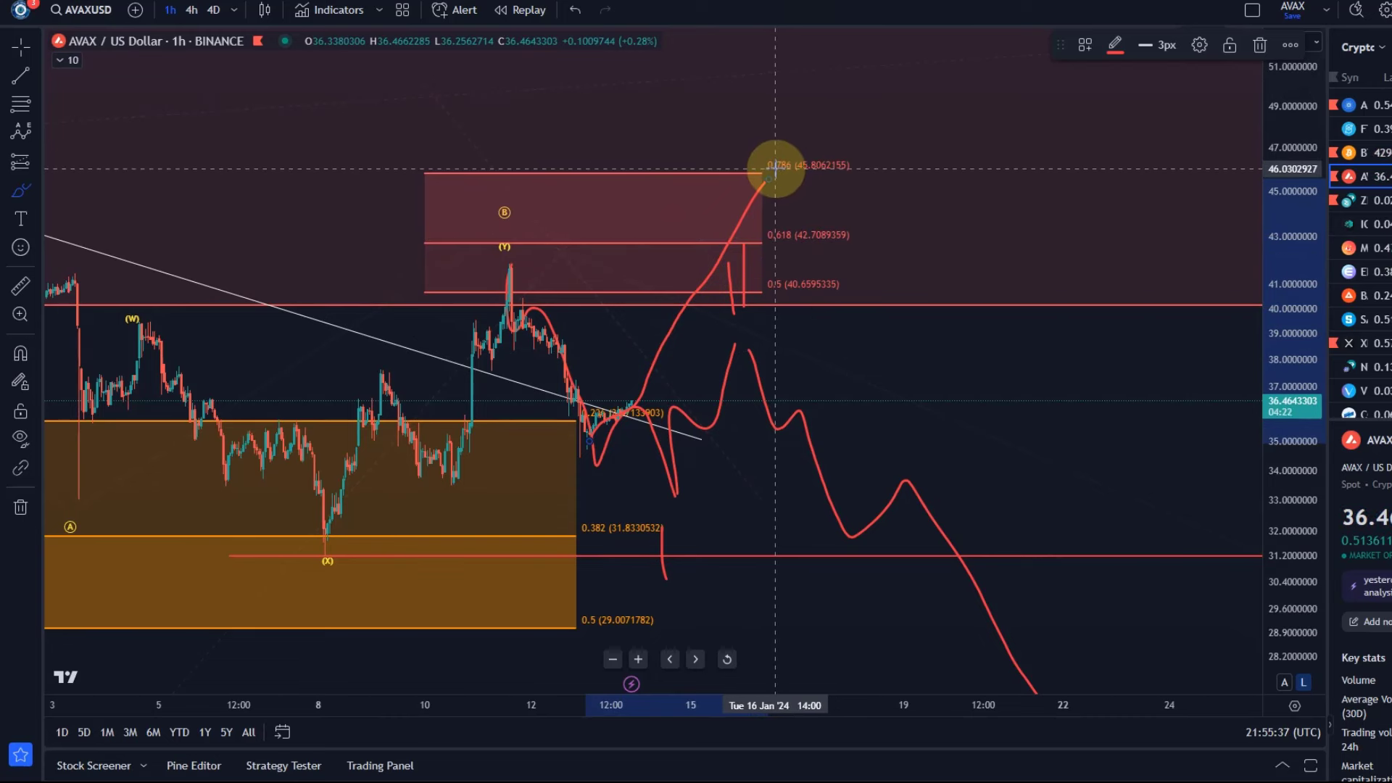
click(576, 21)
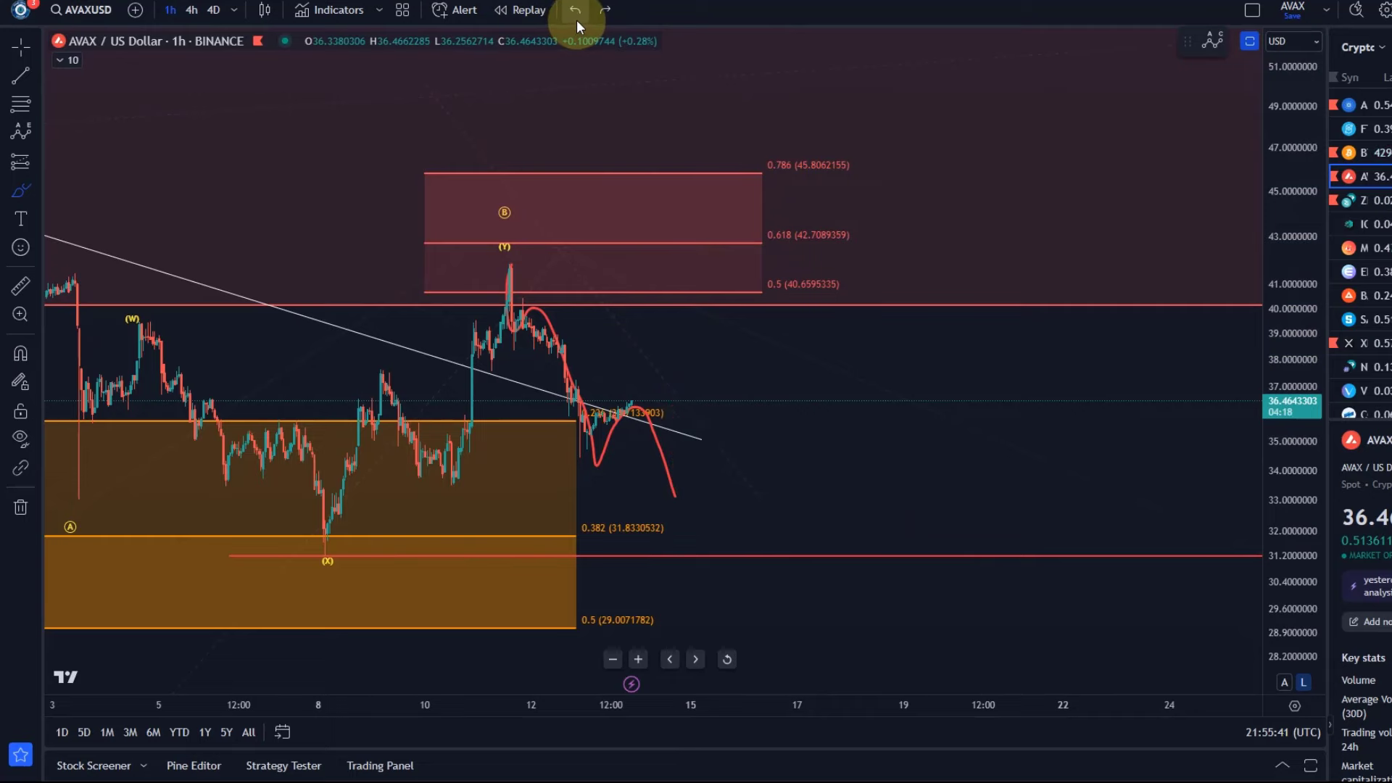
Undo the red projection and zoom out to show the $31.25 target and lower Fibonacci zones
click(576, 20)
scroll(640, 268, down, 8)
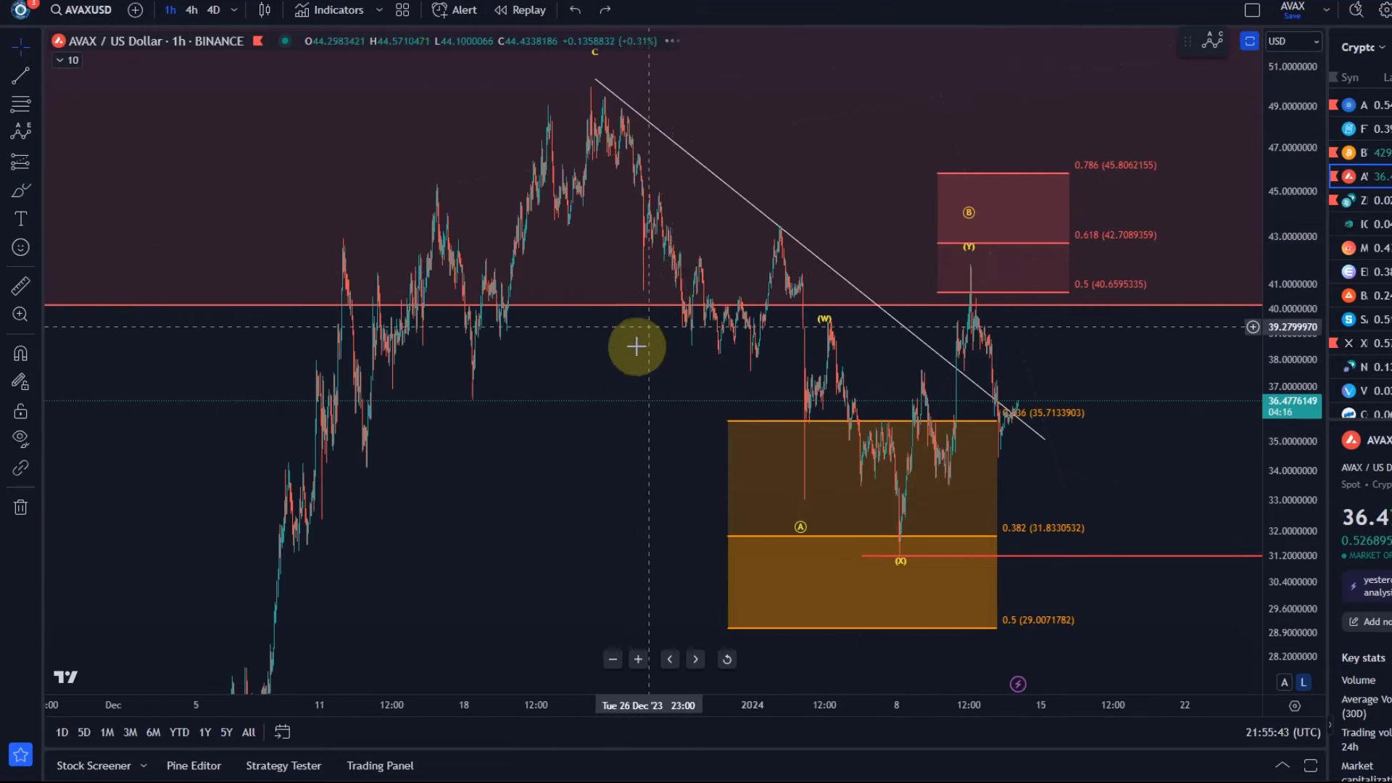
scroll(639, 350, down, 3)
drag(786, 525, 341, 457)
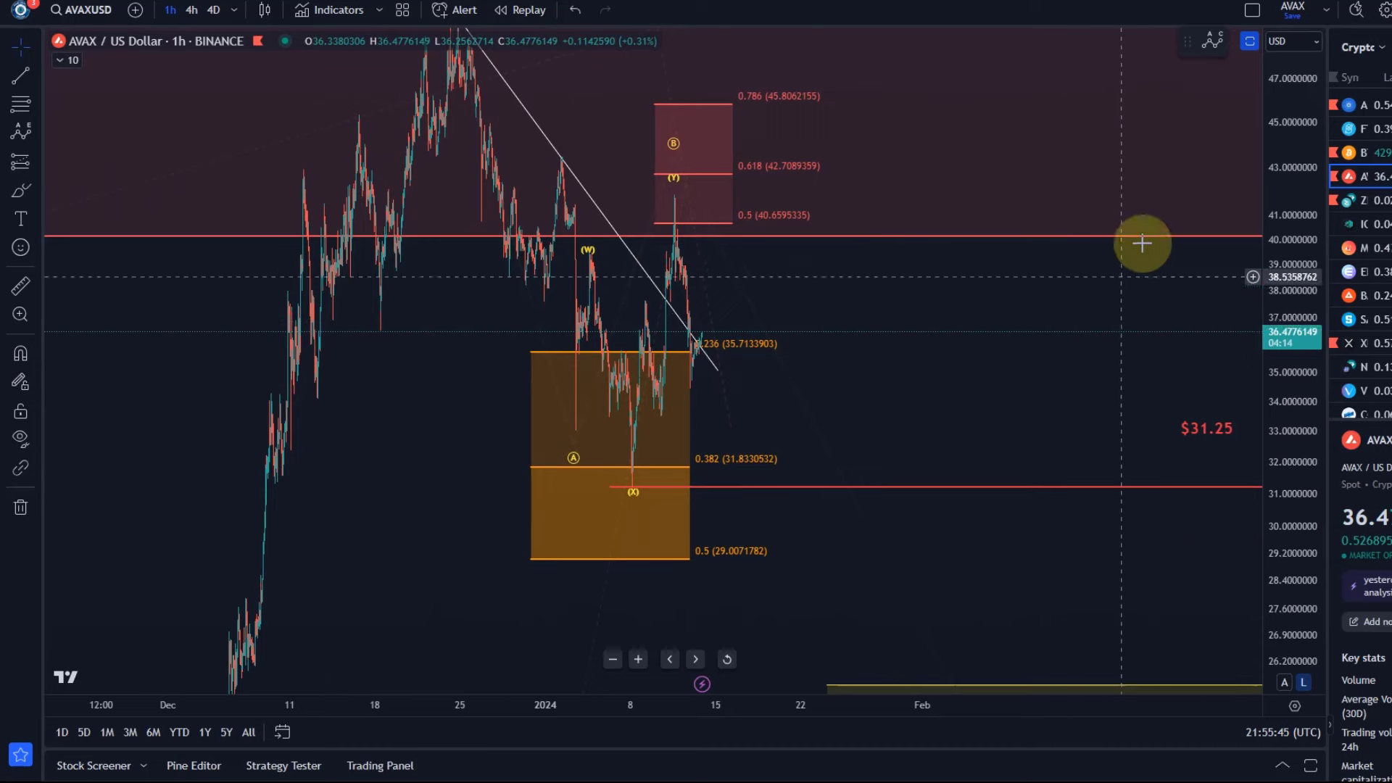
drag(1292, 142, 455, 532)
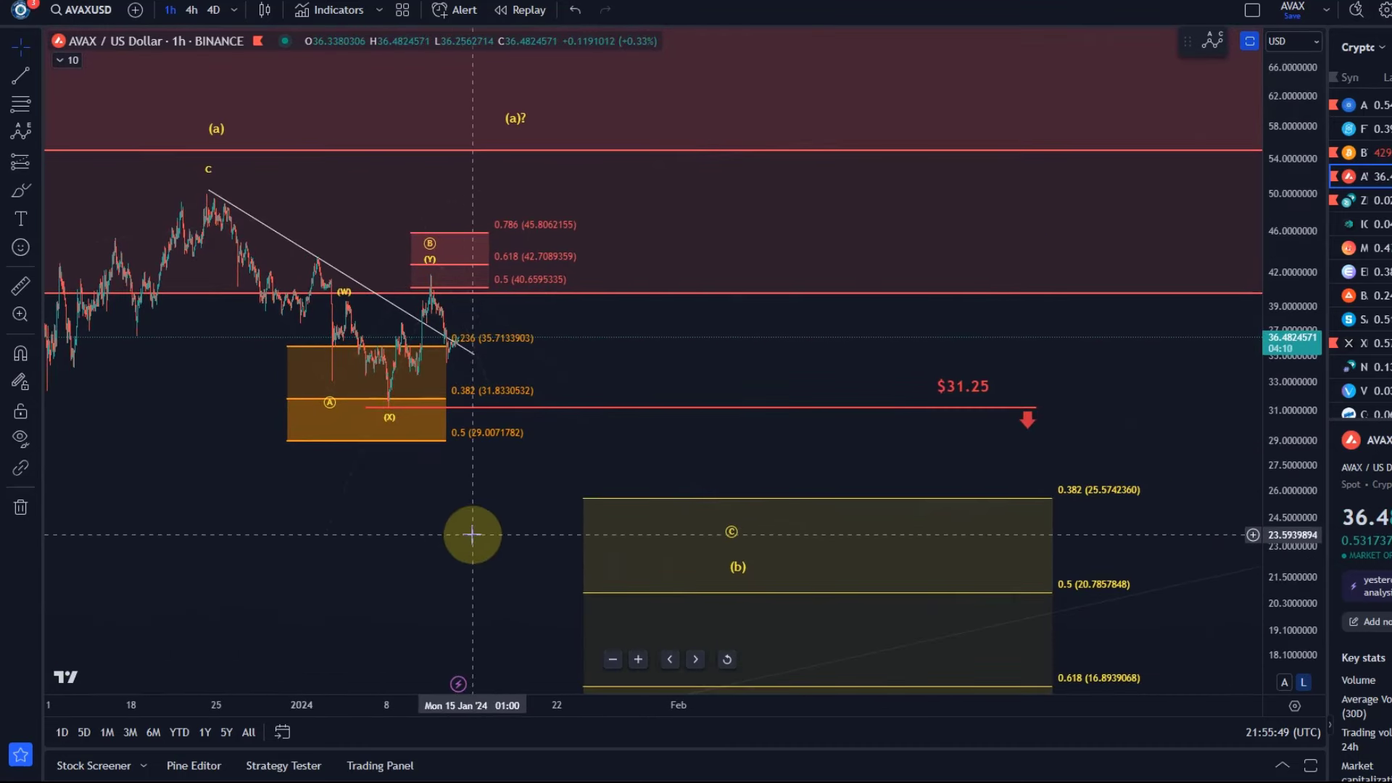